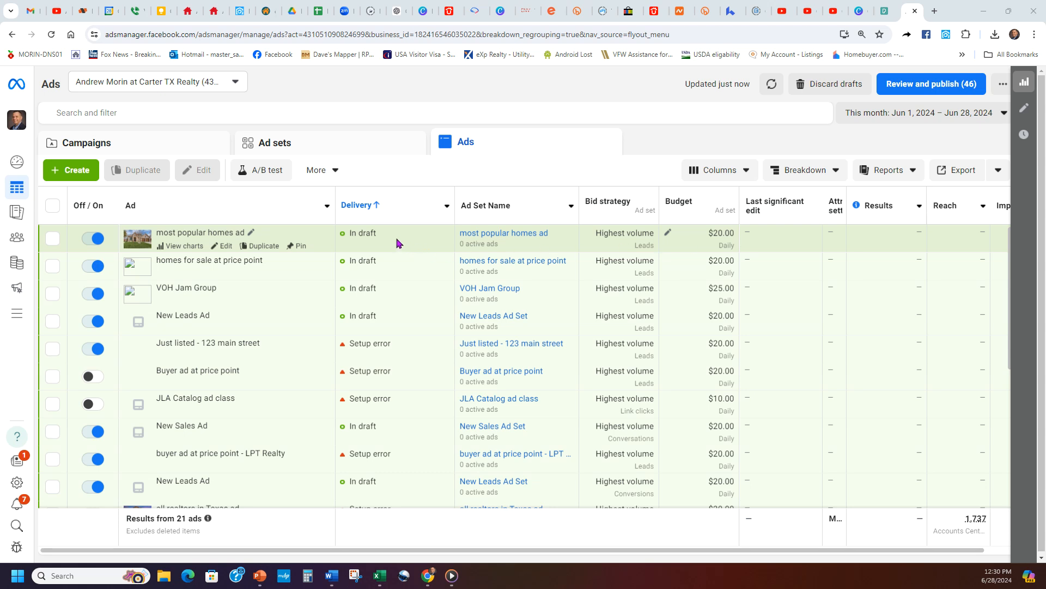
drag(398, 234, 352, 234)
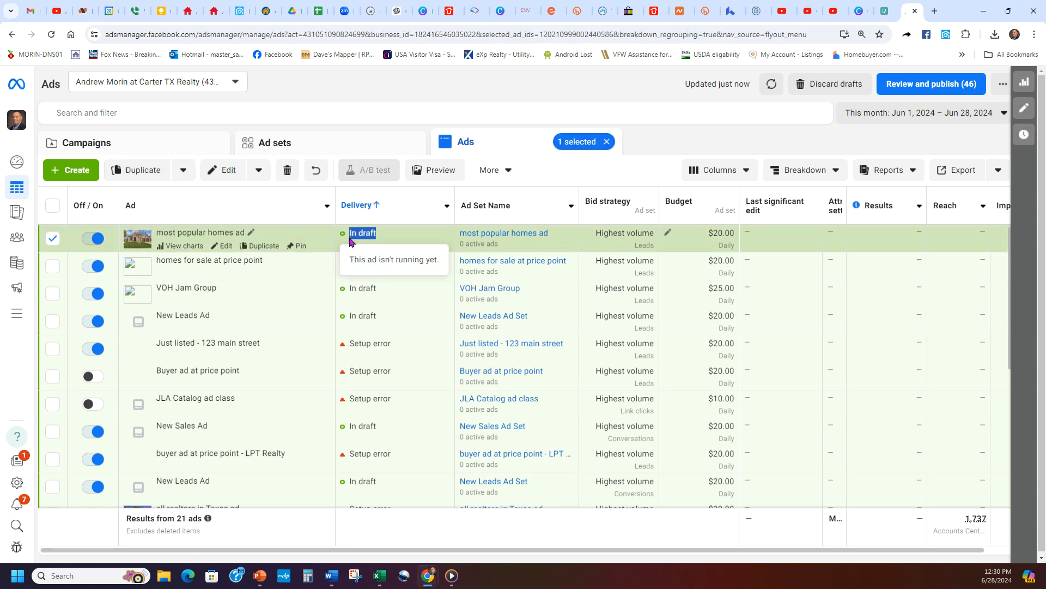
click(383, 240)
click(52, 238)
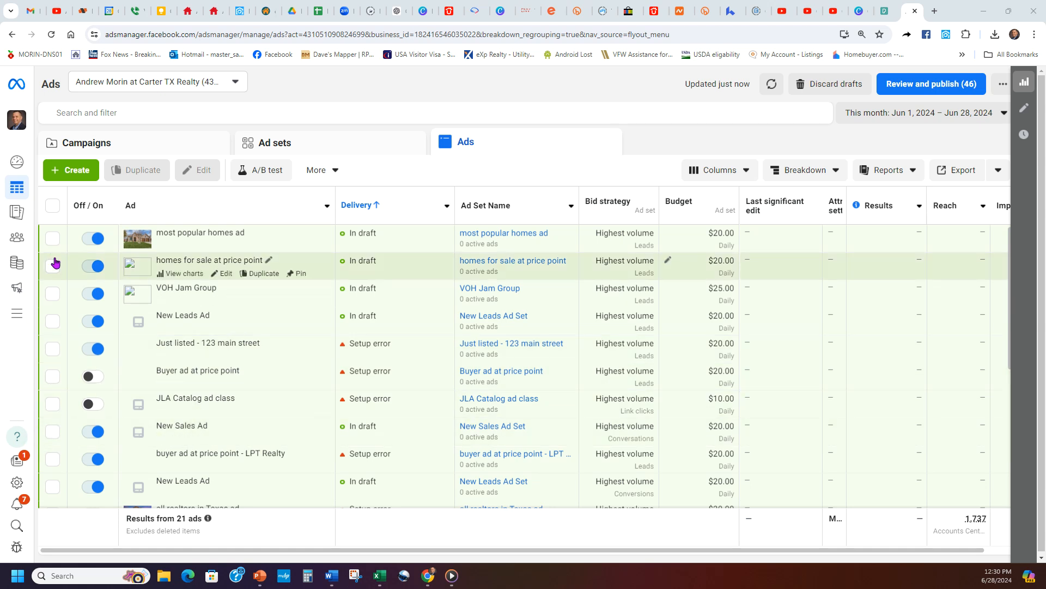
Step: Duplicate the "most popular homes ad" once into its original campaign, with existing reactions, comments and shares shown
click(52, 240)
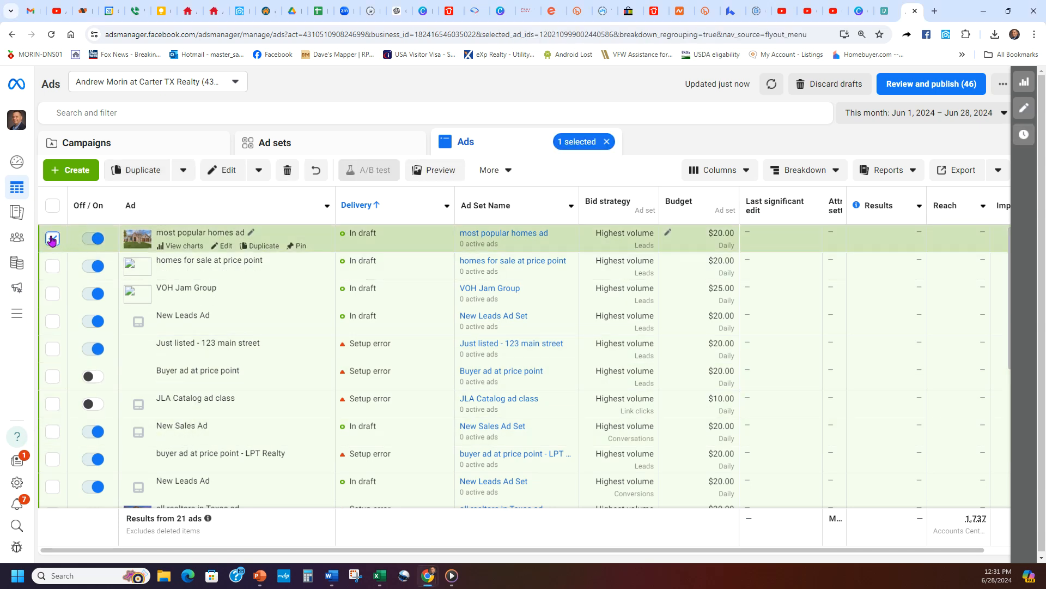
click(141, 172)
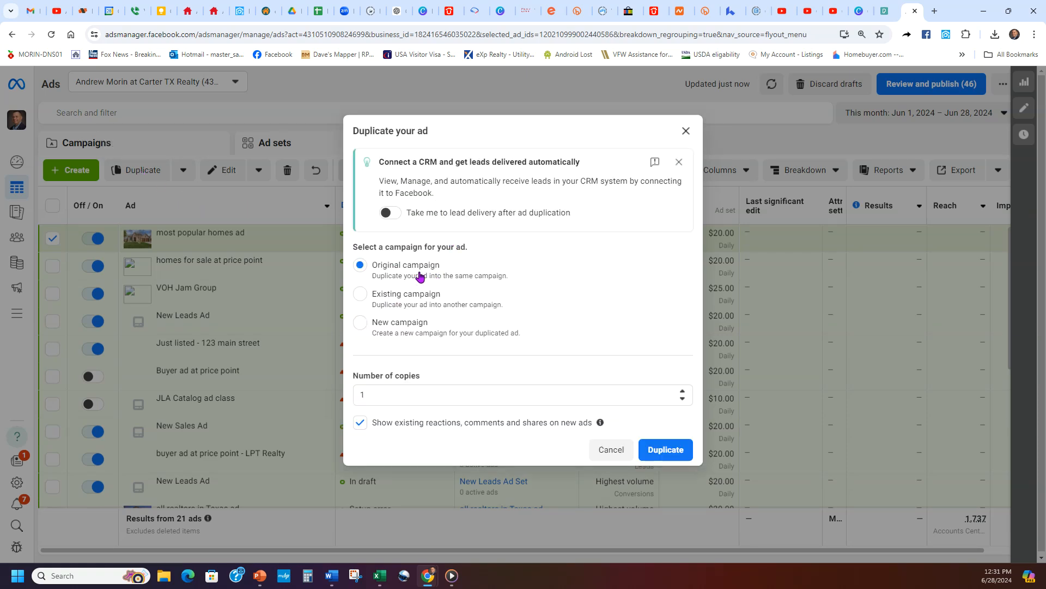
click(658, 452)
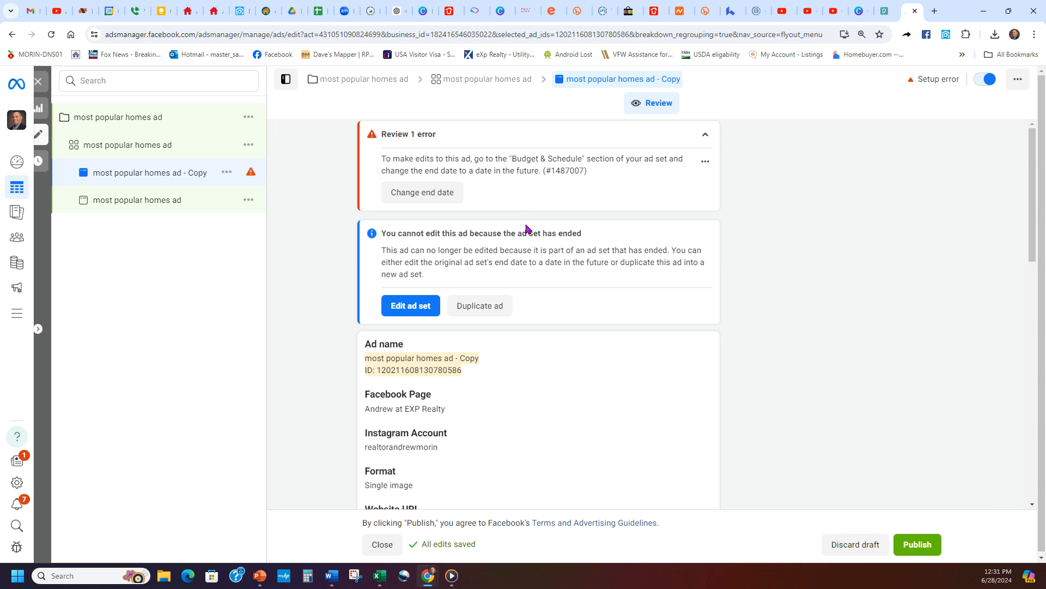
Step: Open the schedule of the copied ad's ended ad set and set the end date to August 1, 2024
scroll(528, 288, down, 5)
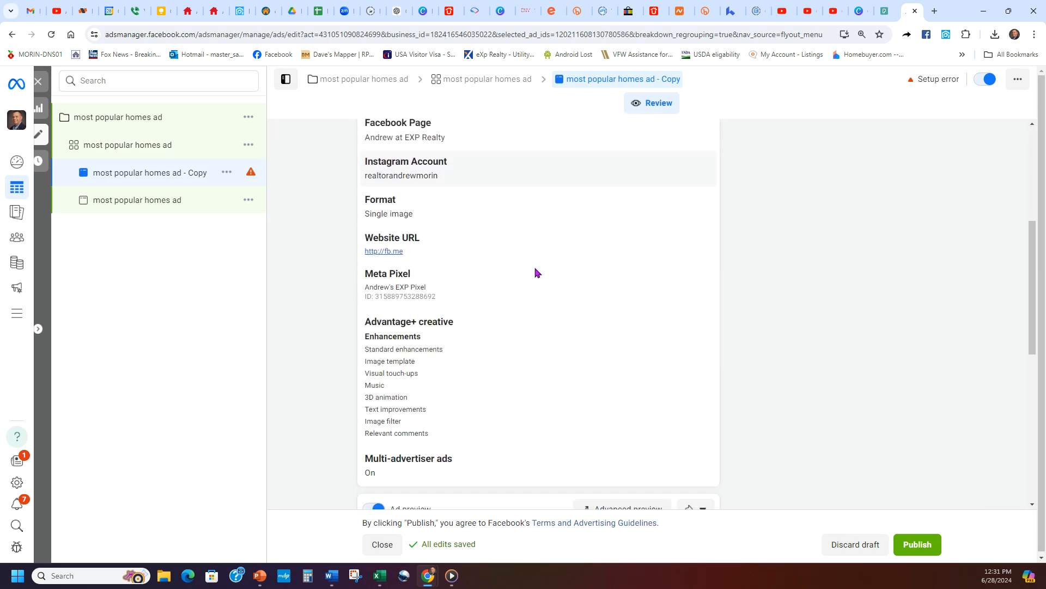
scroll(487, 294, up, 5)
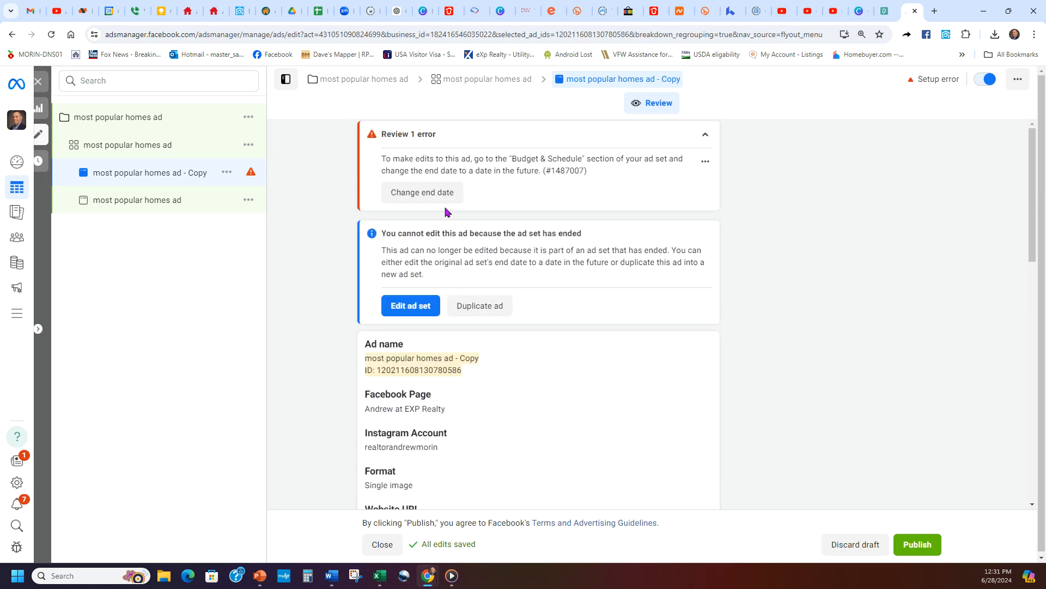
click(427, 191)
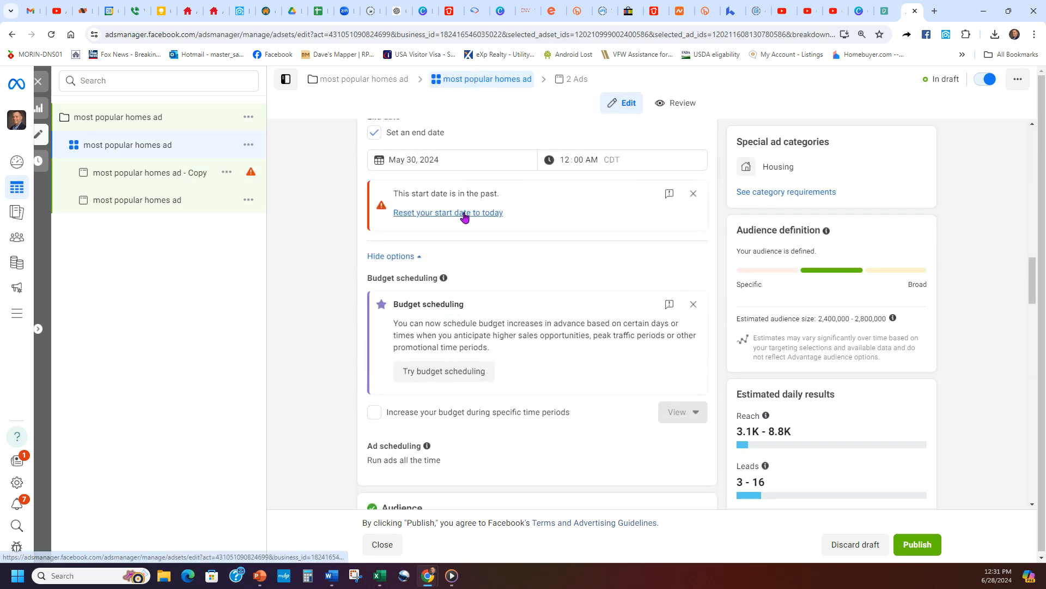
click(412, 161)
click(507, 192)
click(504, 191)
click(503, 191)
click(463, 223)
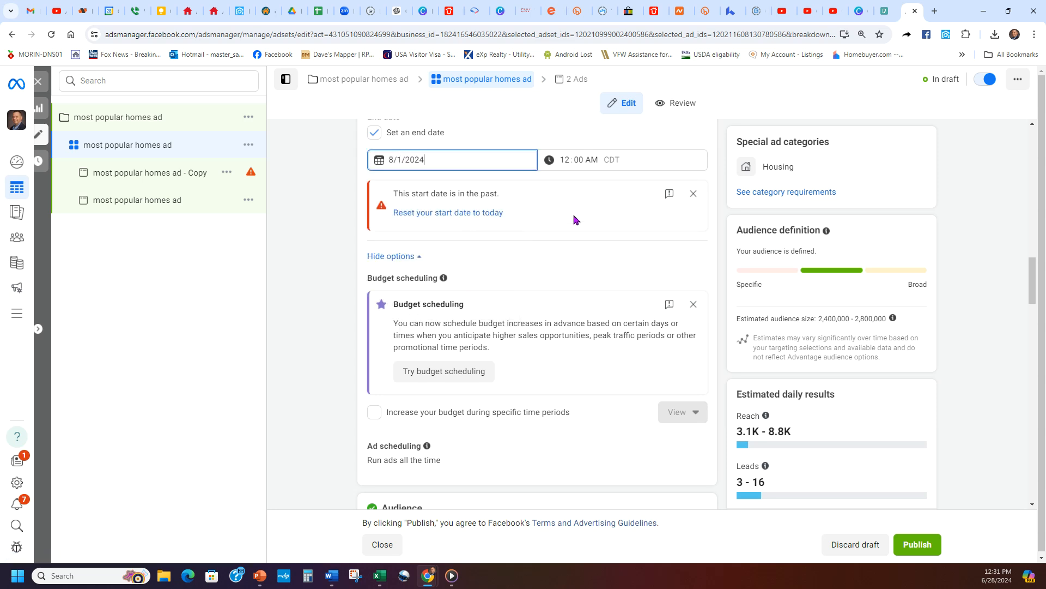
triple_click(512, 267)
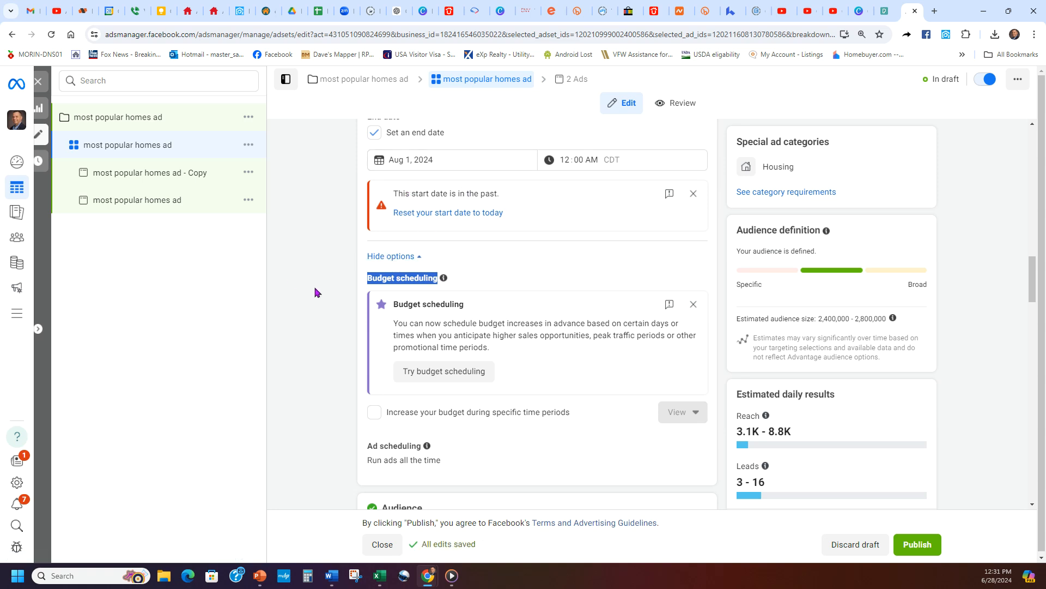
Step: Set the ad set's start date to August 1, 2024
scroll(316, 292, up, 2)
click(424, 199)
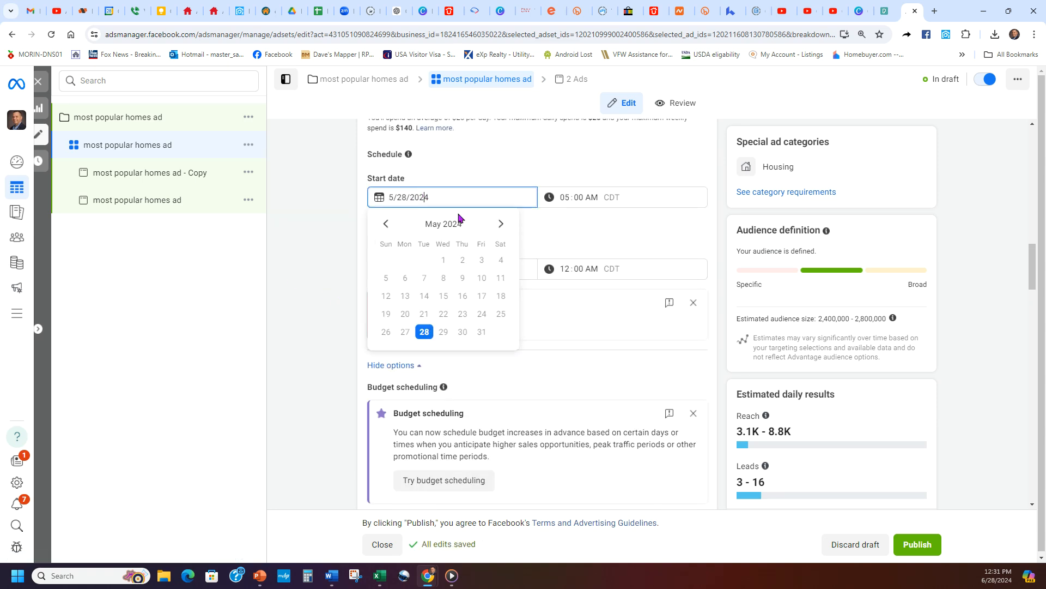
click(500, 223)
click(500, 223)
click(500, 224)
click(500, 223)
click(386, 223)
click(463, 259)
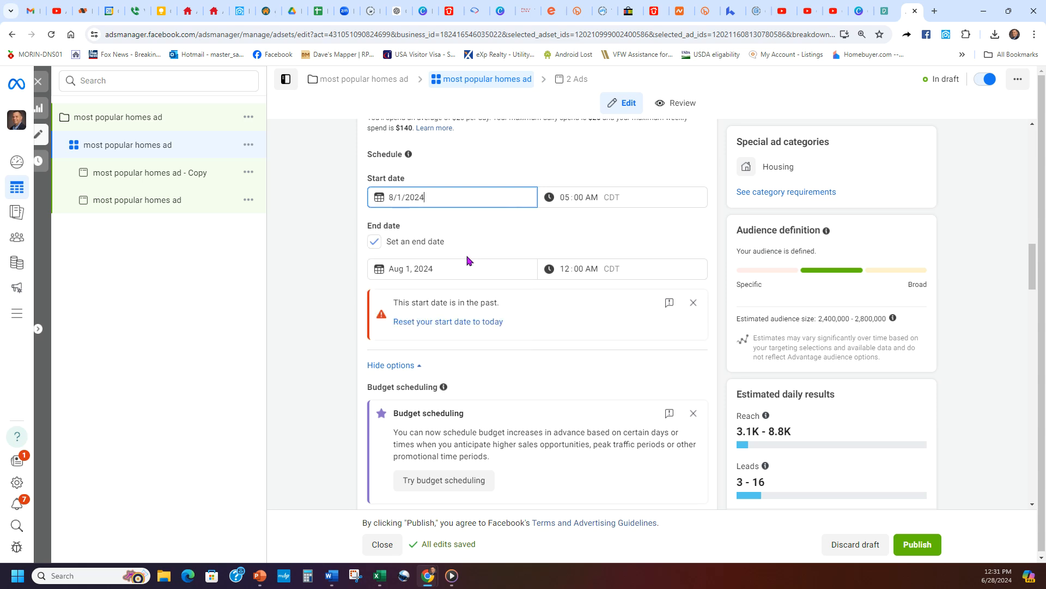
Step: Set the ad set's end date to August 3, 2024
click(462, 266)
click(501, 330)
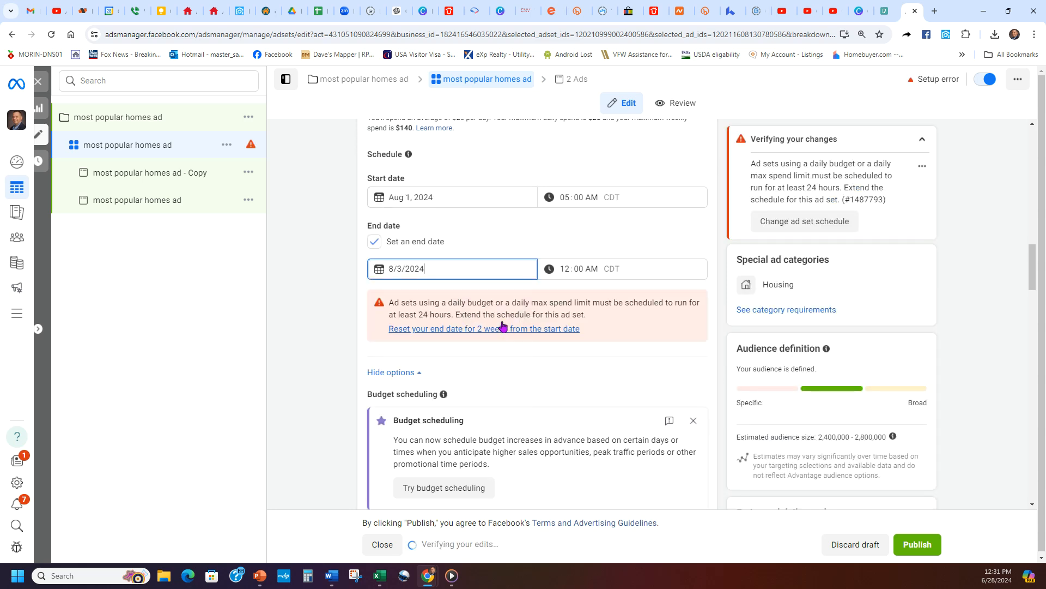
click(335, 271)
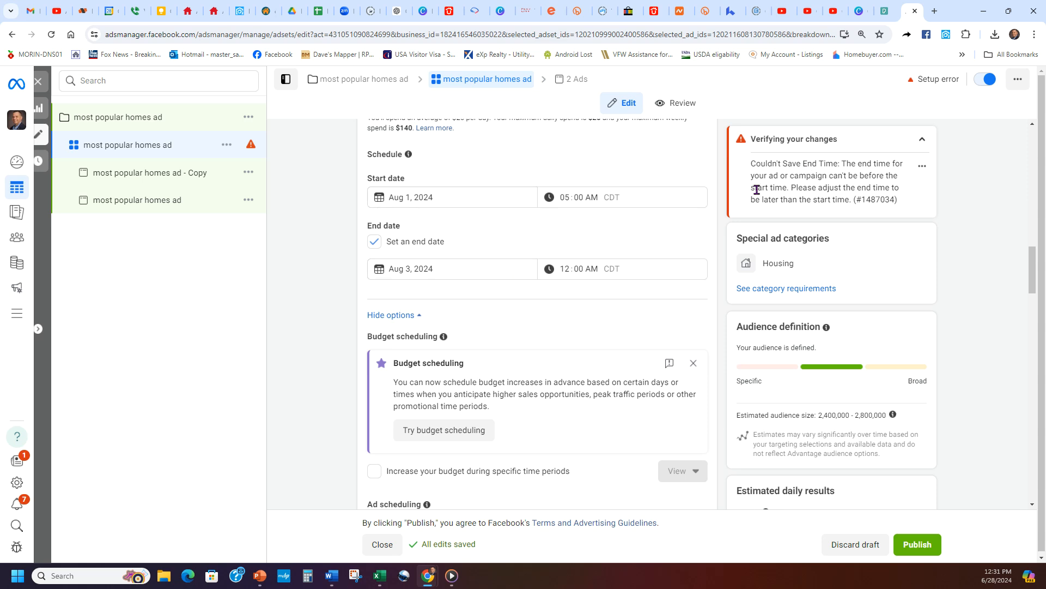
scroll(540, 285, down, 5)
scroll(548, 279, up, 8)
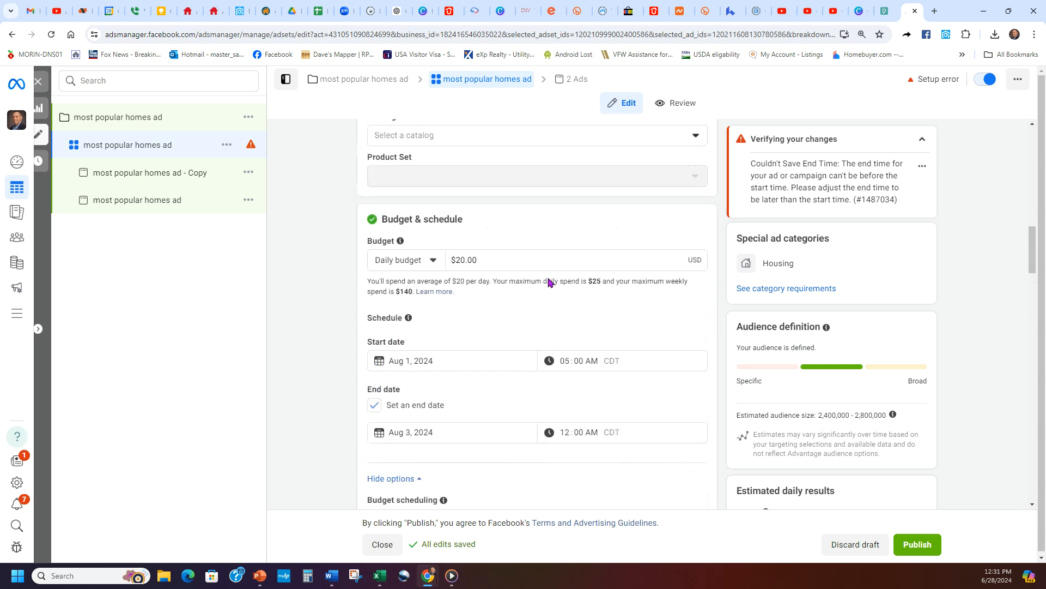
scroll(531, 256, down, 2)
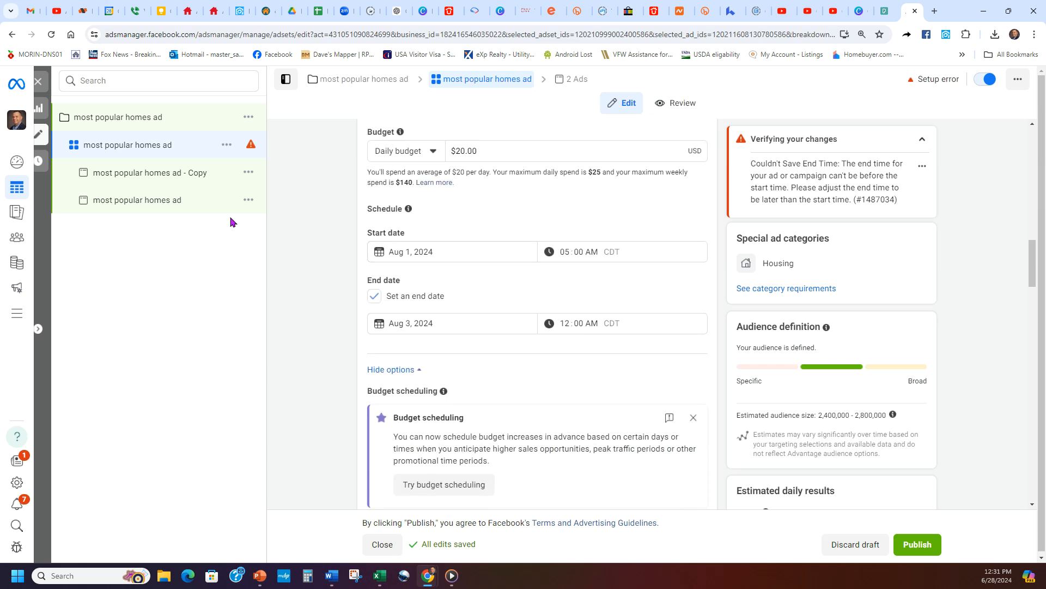
Step: Open the ad set's two ads for joint editing and remove the house photo from all placements
click(577, 82)
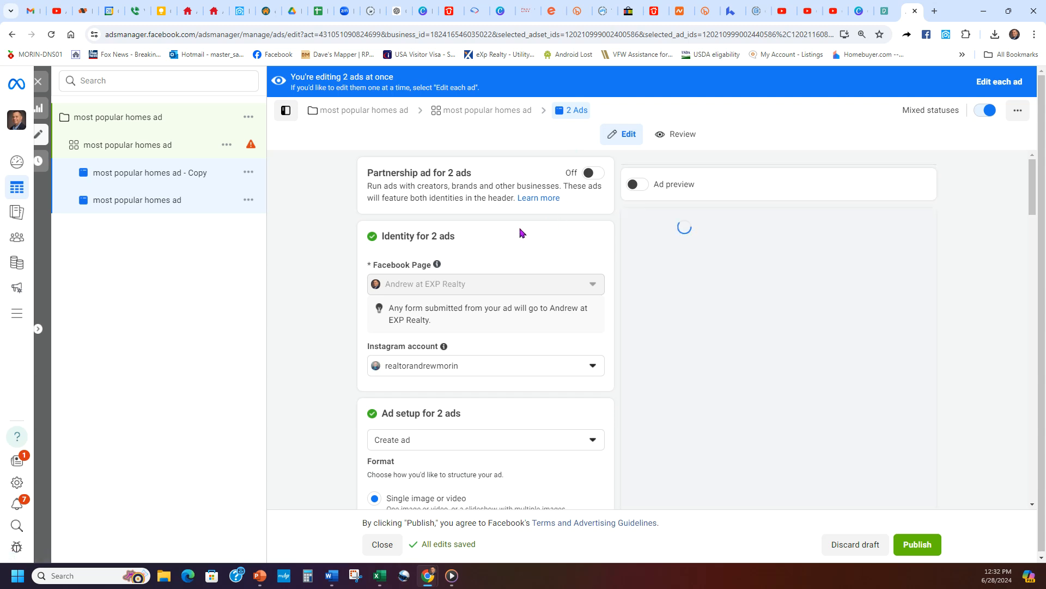
scroll(327, 299, down, 4)
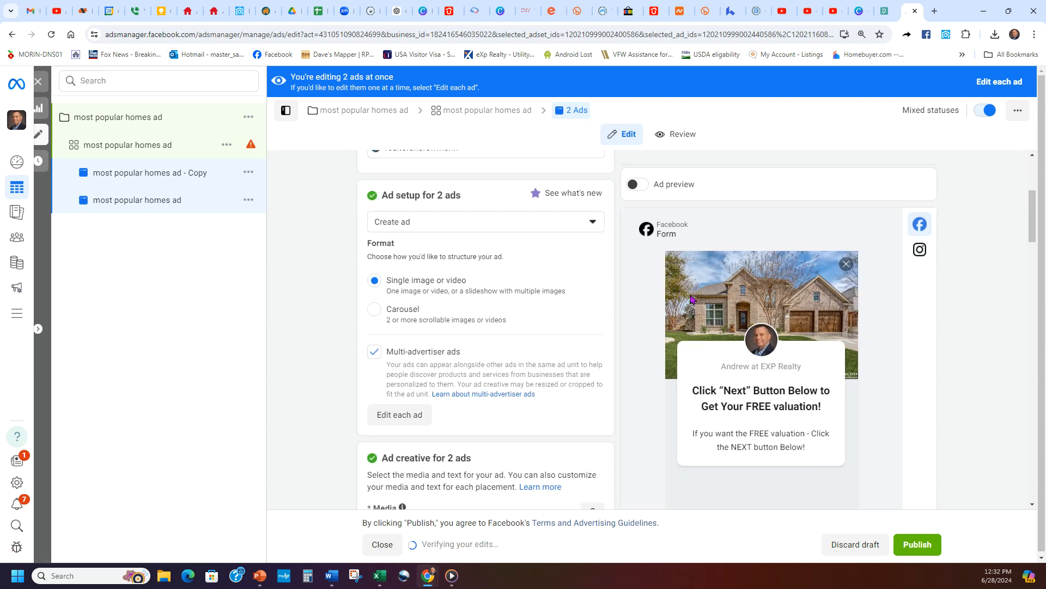
scroll(512, 296, down, 4)
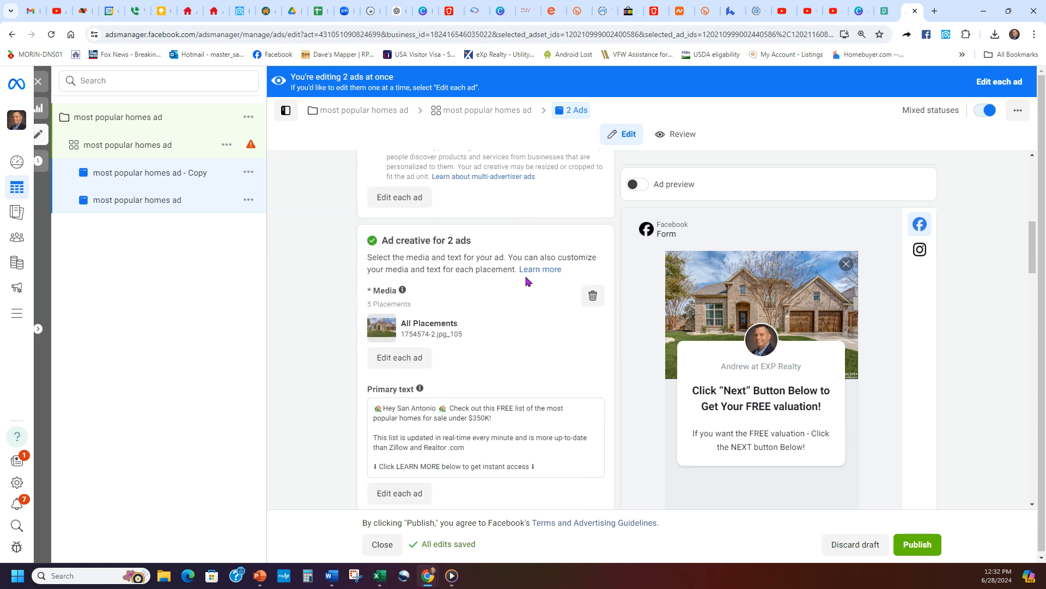
scroll(472, 356, down, 3)
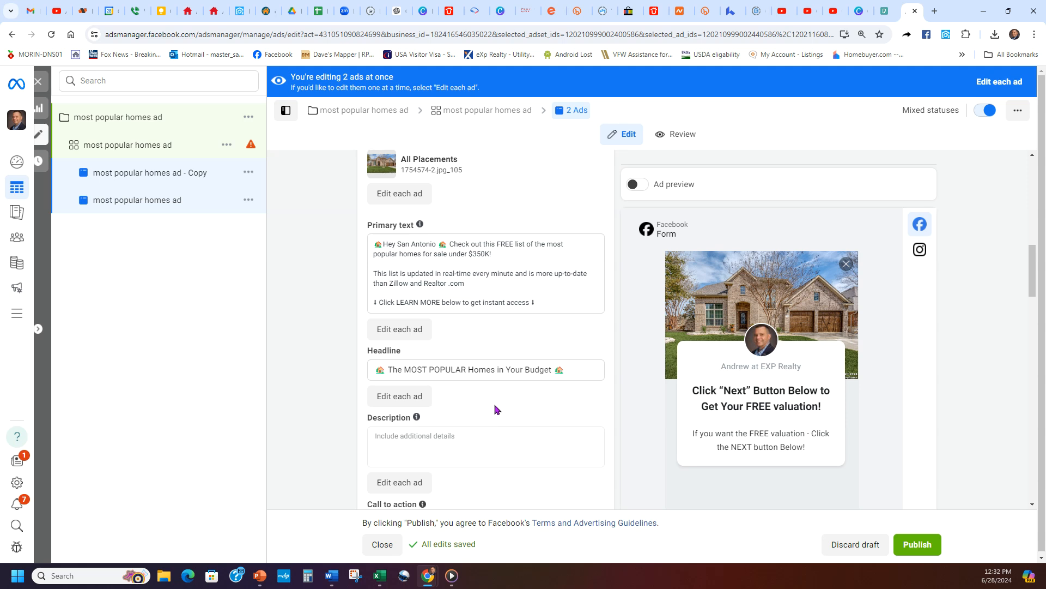
scroll(496, 409, up, 3)
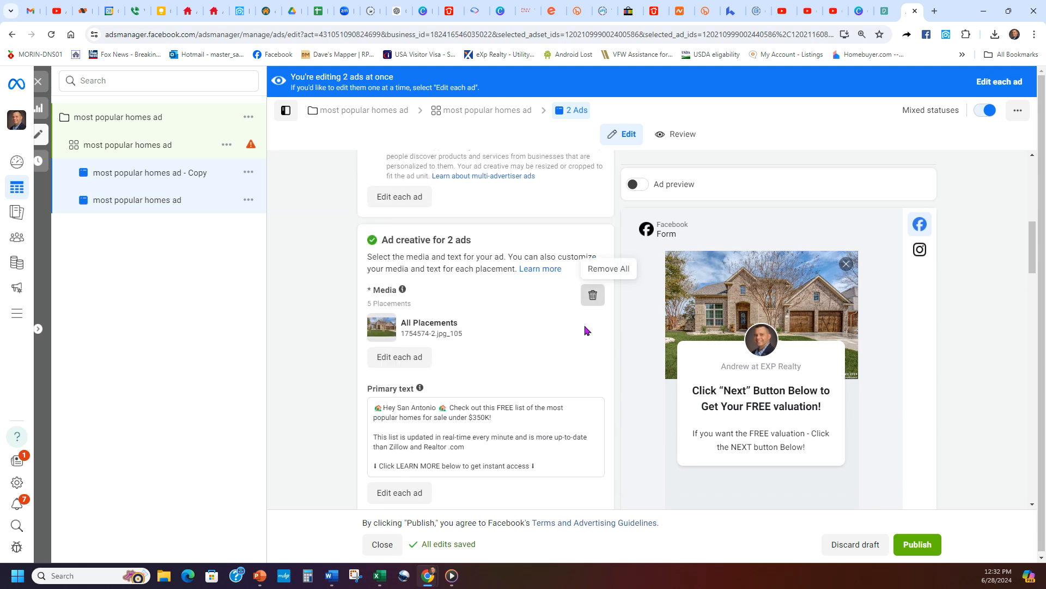
click(592, 296)
Step: Add the untitled 1365 × 1365 sunset image from the account images to both ads, with the original crop and all optimizations on
click(410, 309)
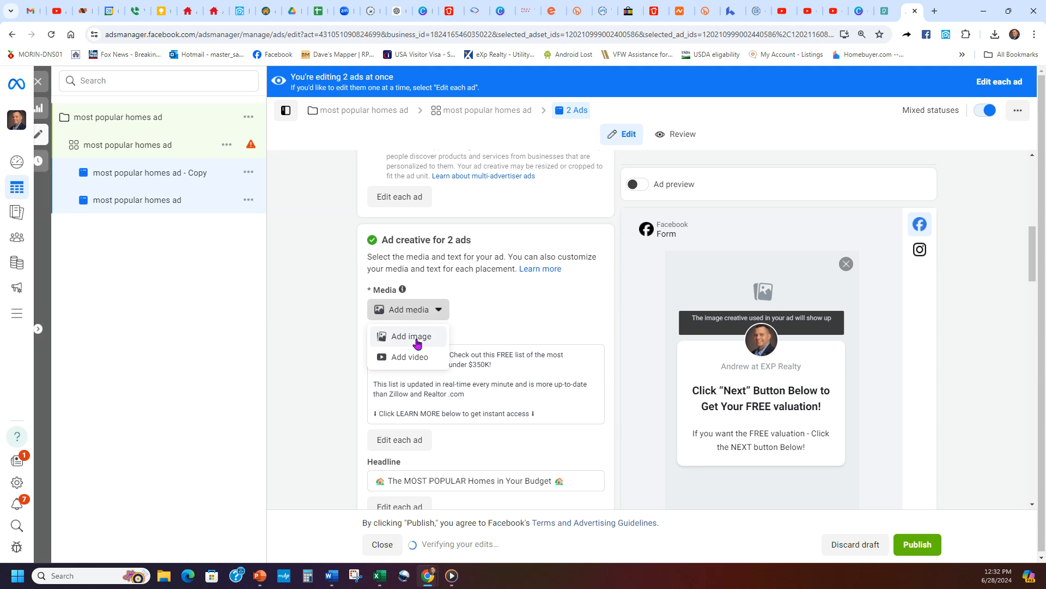
click(412, 337)
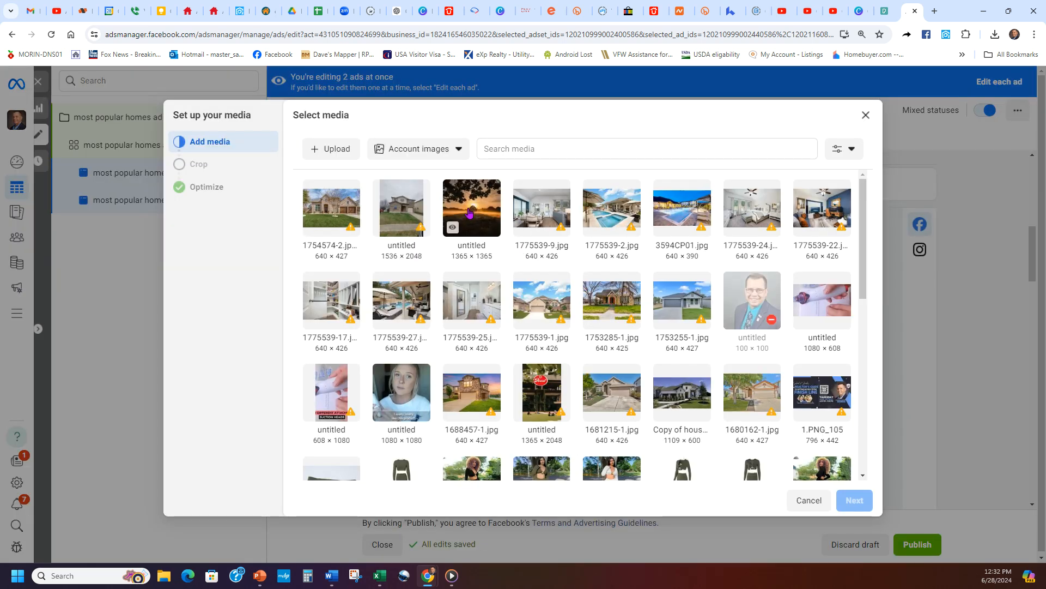
click(470, 213)
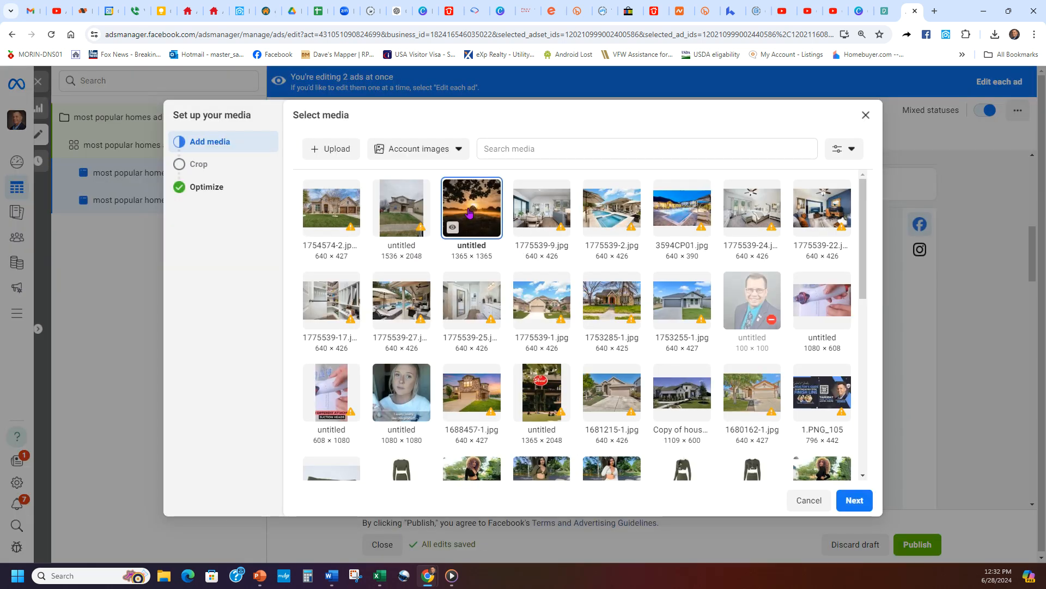
click(850, 498)
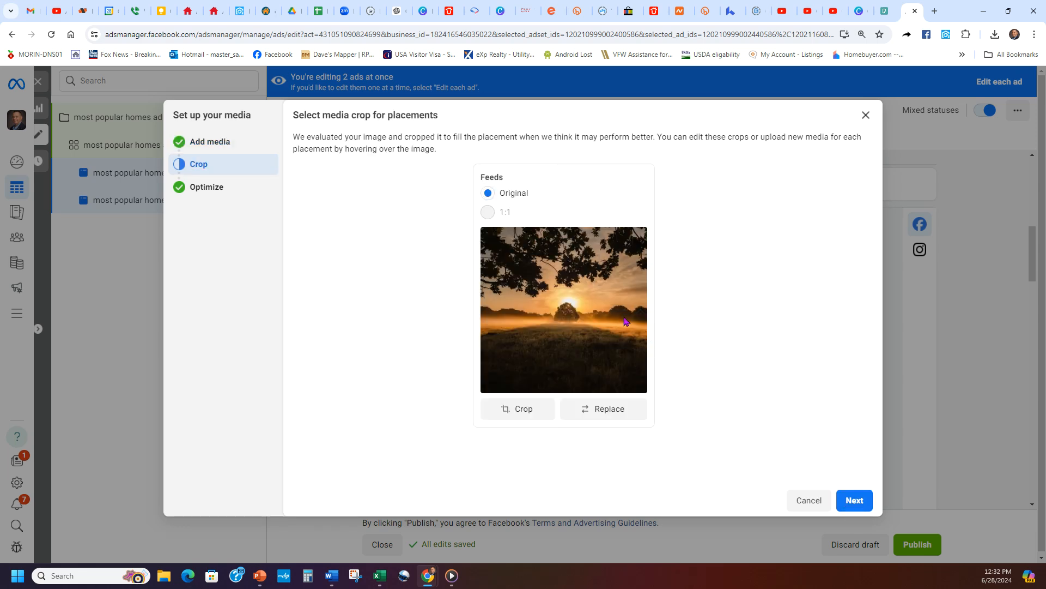
click(853, 500)
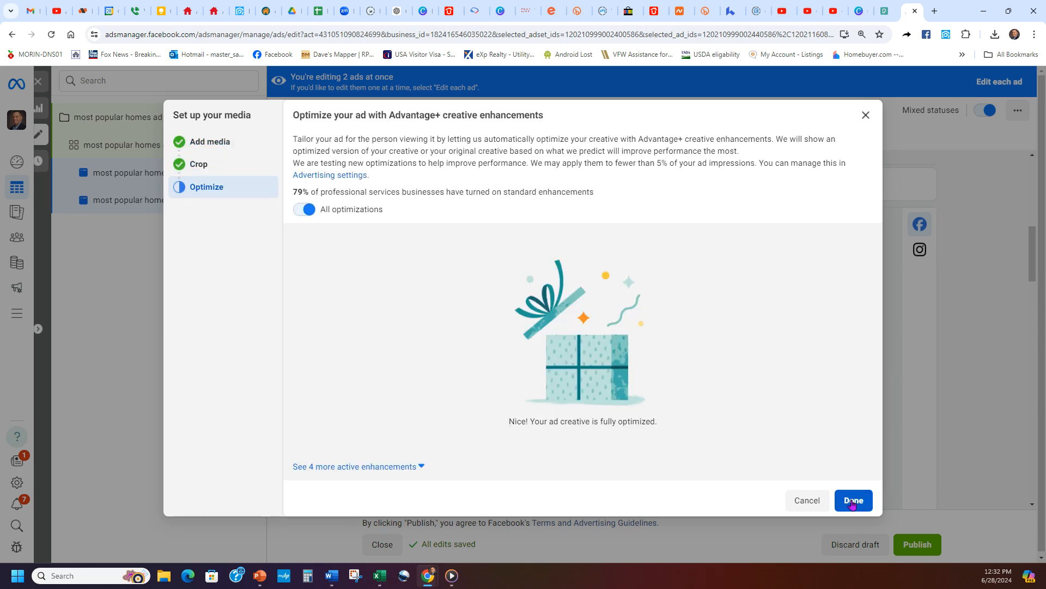
click(854, 500)
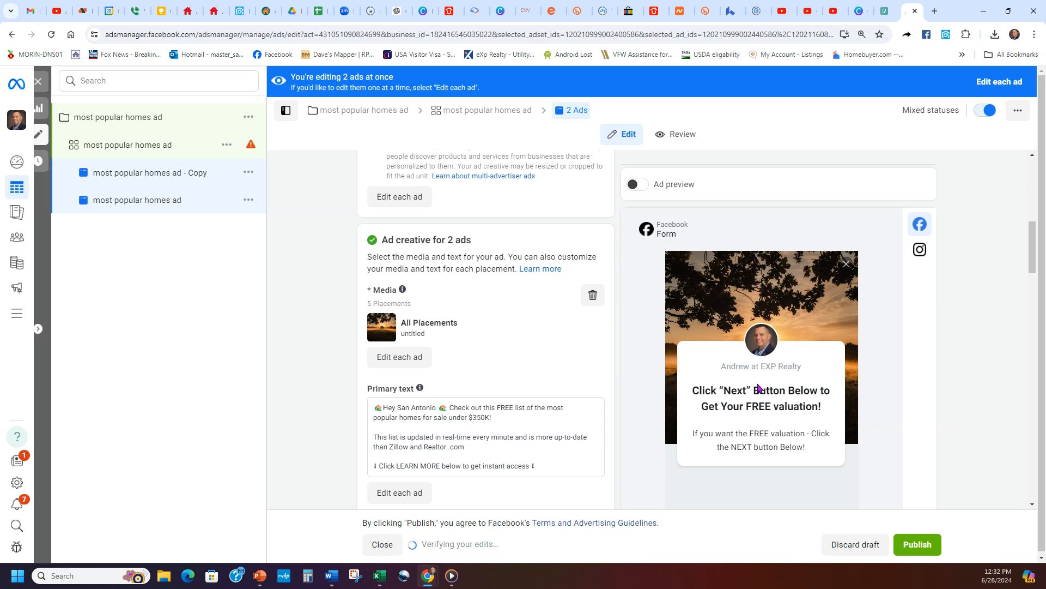
Step: Choose the "Buyers ad at certain pric..." instant form created 2021-07-19 for both ads
scroll(605, 323, down, 4)
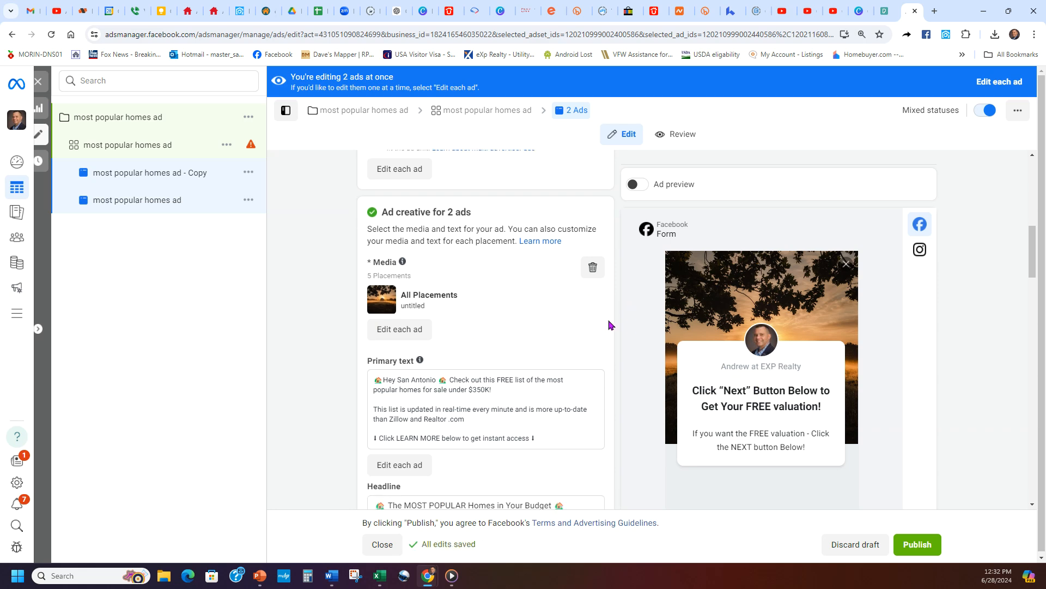
scroll(610, 325, up, 8)
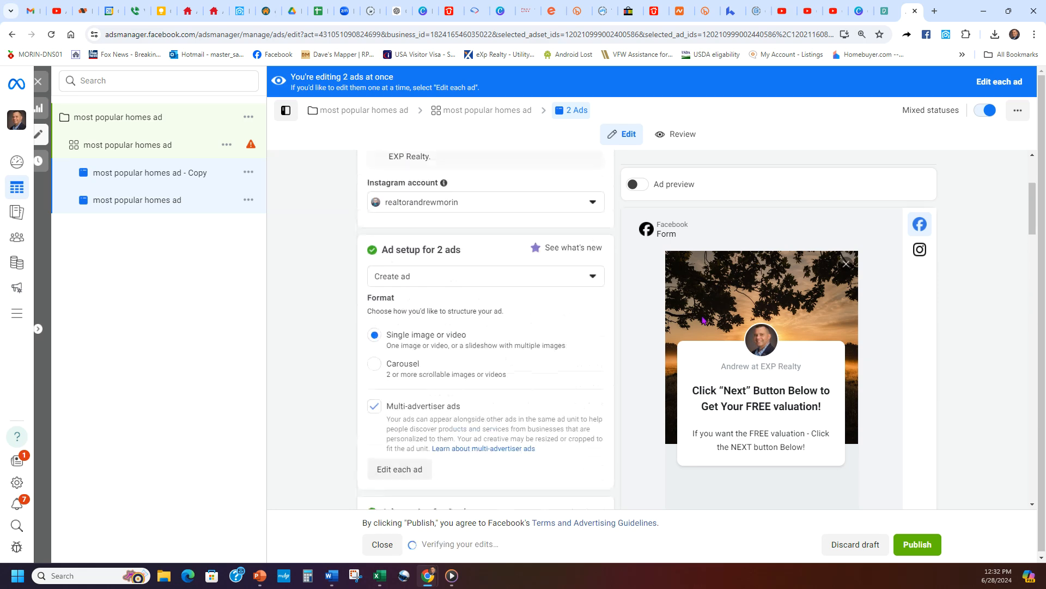
scroll(526, 304, down, 9)
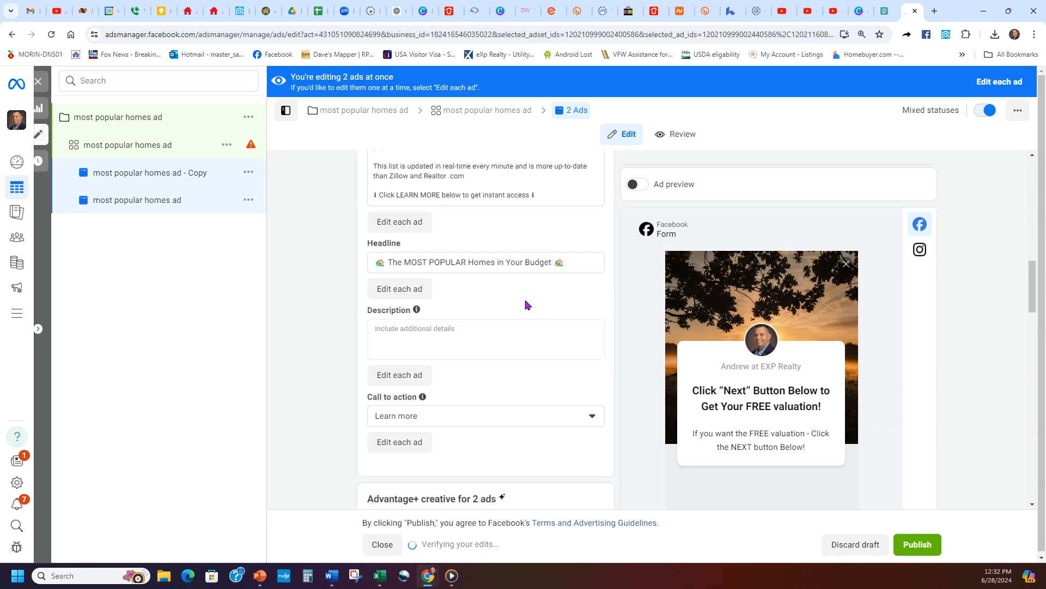
scroll(527, 304, down, 6)
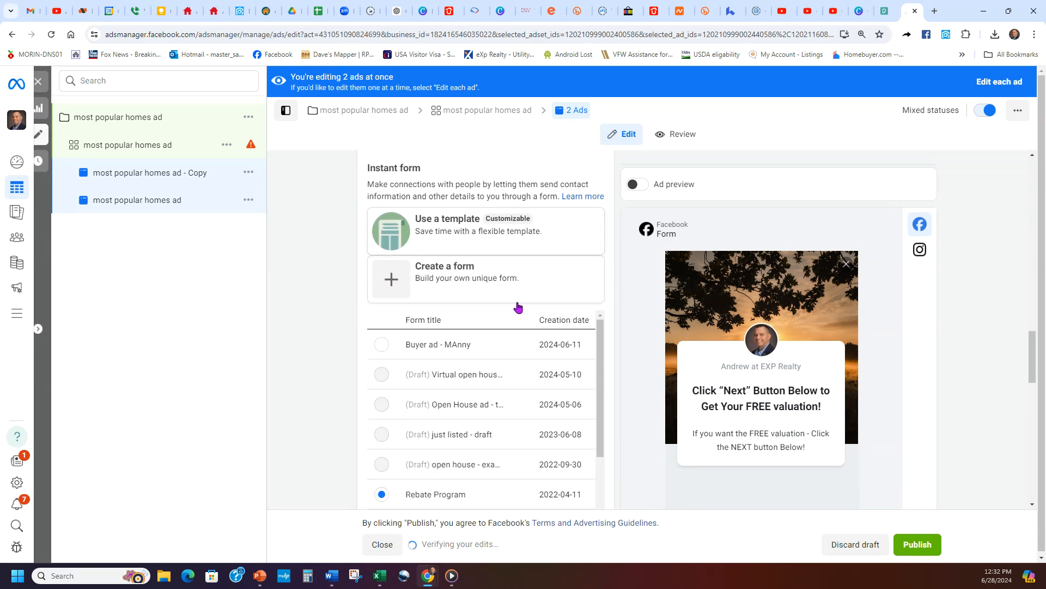
scroll(548, 292, down, 3)
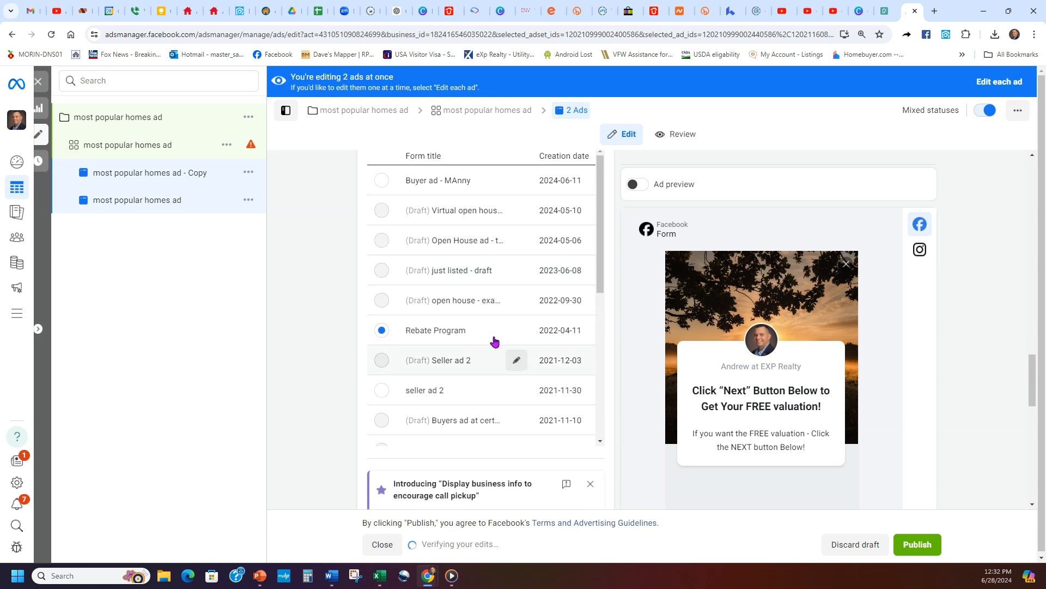
scroll(466, 376, up, 1)
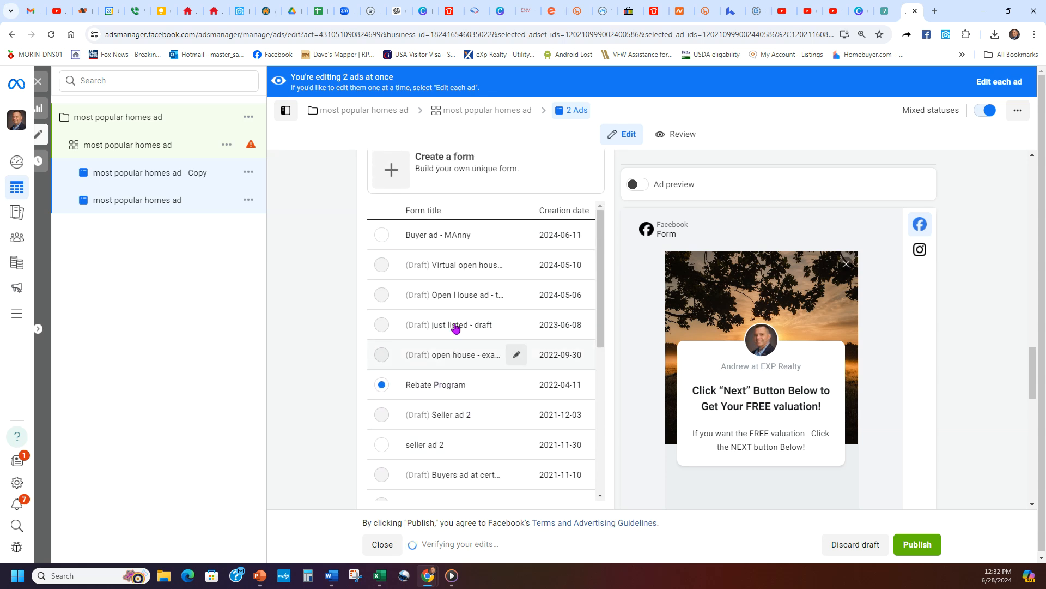
scroll(470, 360, down, 3)
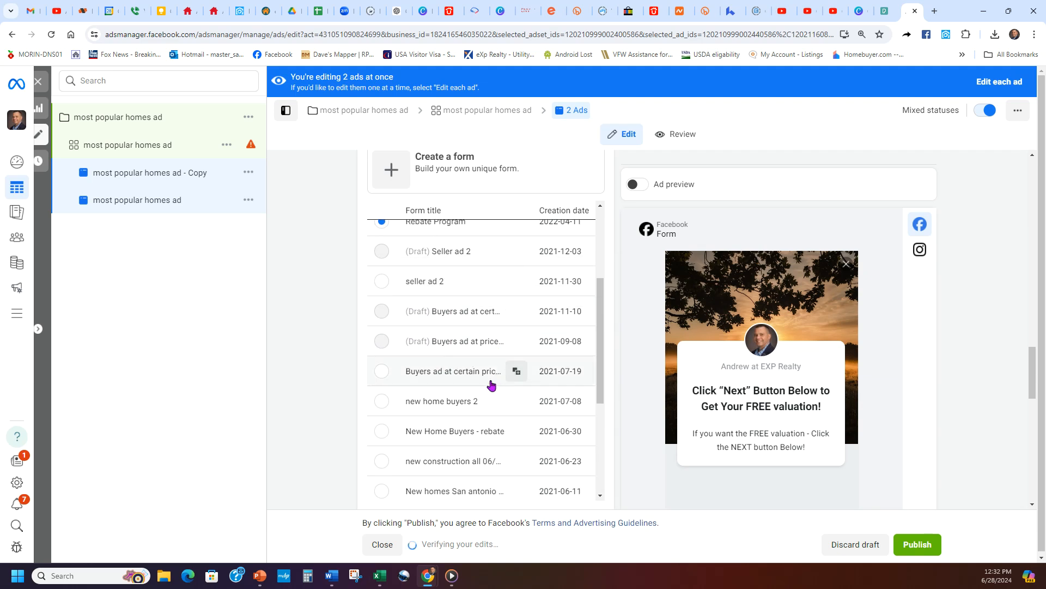
click(388, 374)
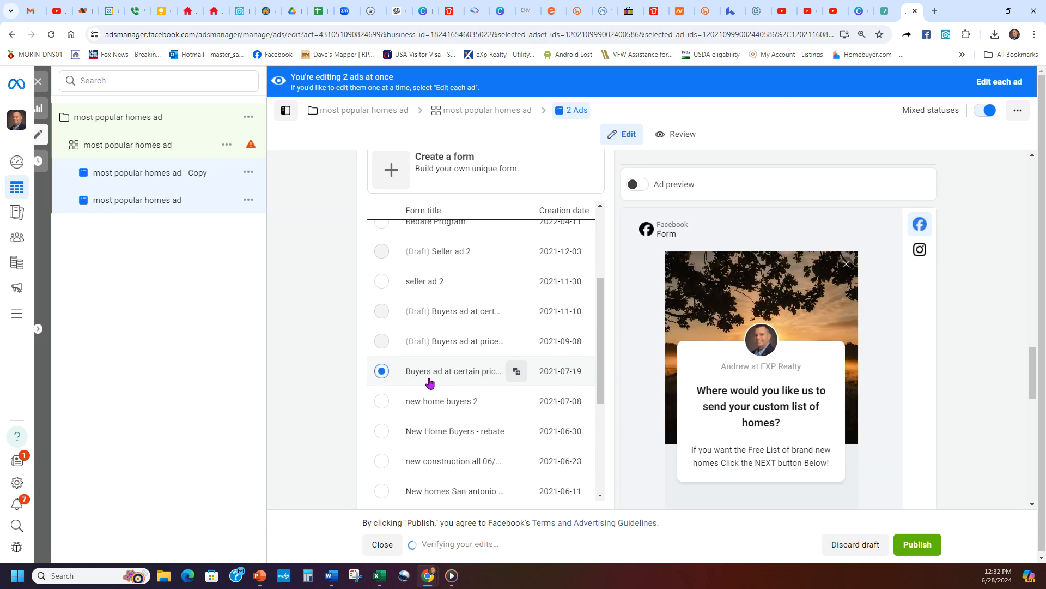
Step: Review the two ads' delivery, tracking and identity settings, then check the ad set for its setup error
scroll(295, 404, down, 10)
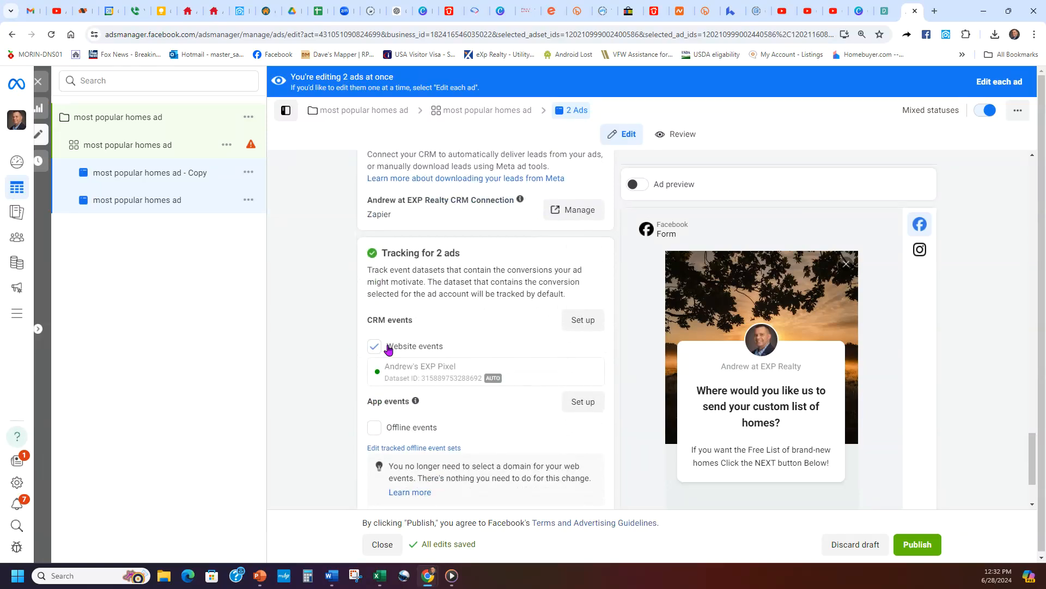
scroll(303, 392, down, 2)
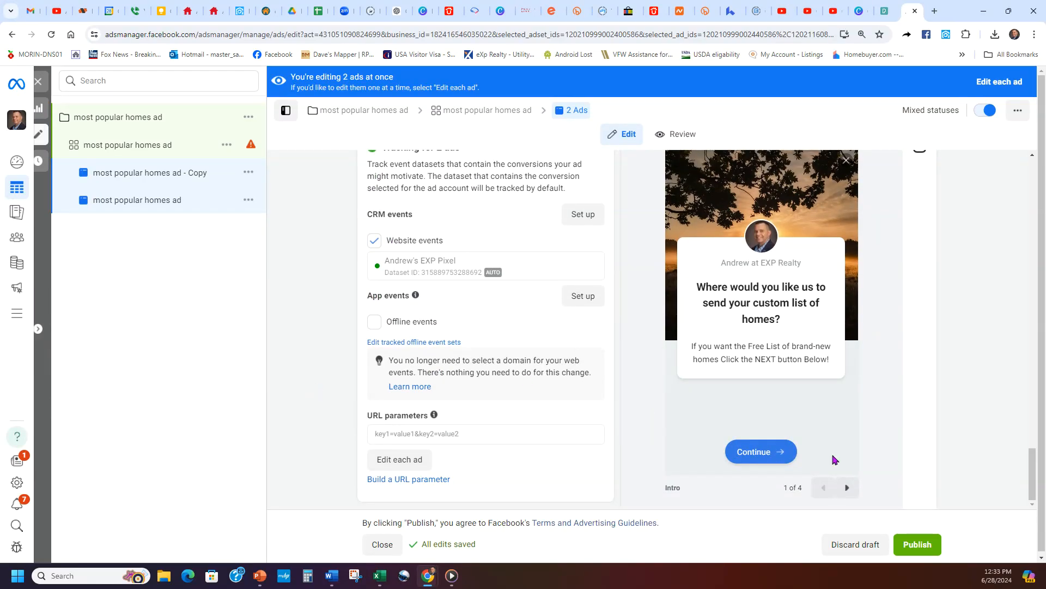
scroll(652, 430, up, 10)
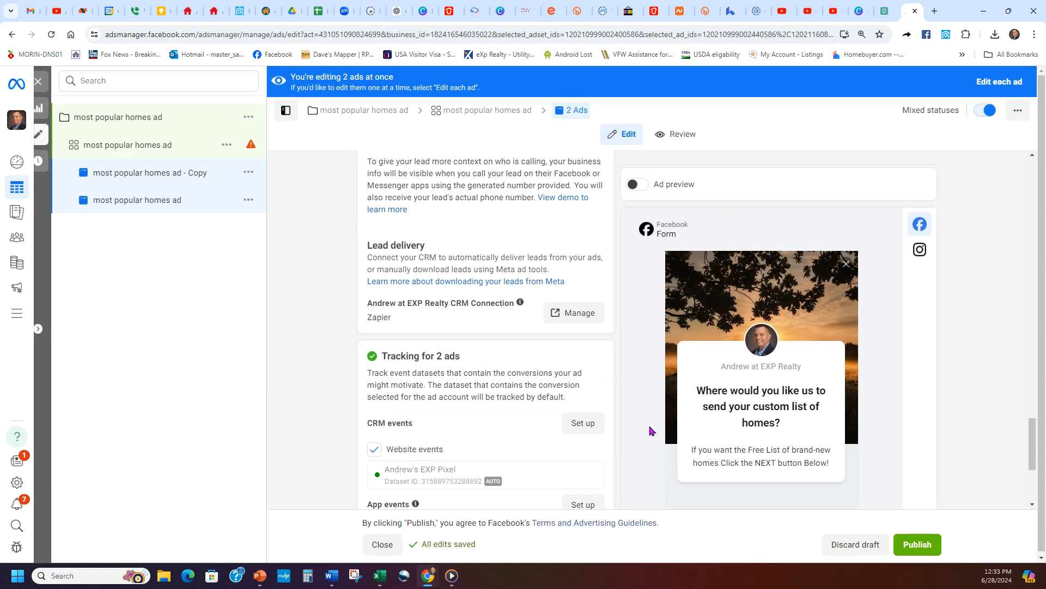
scroll(653, 431, up, 15)
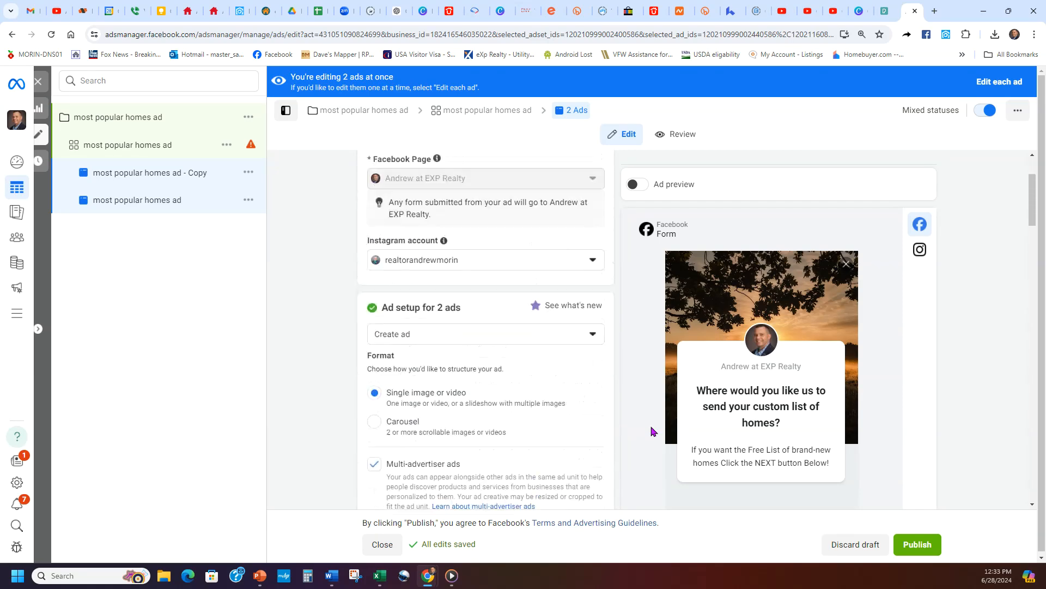
click(477, 115)
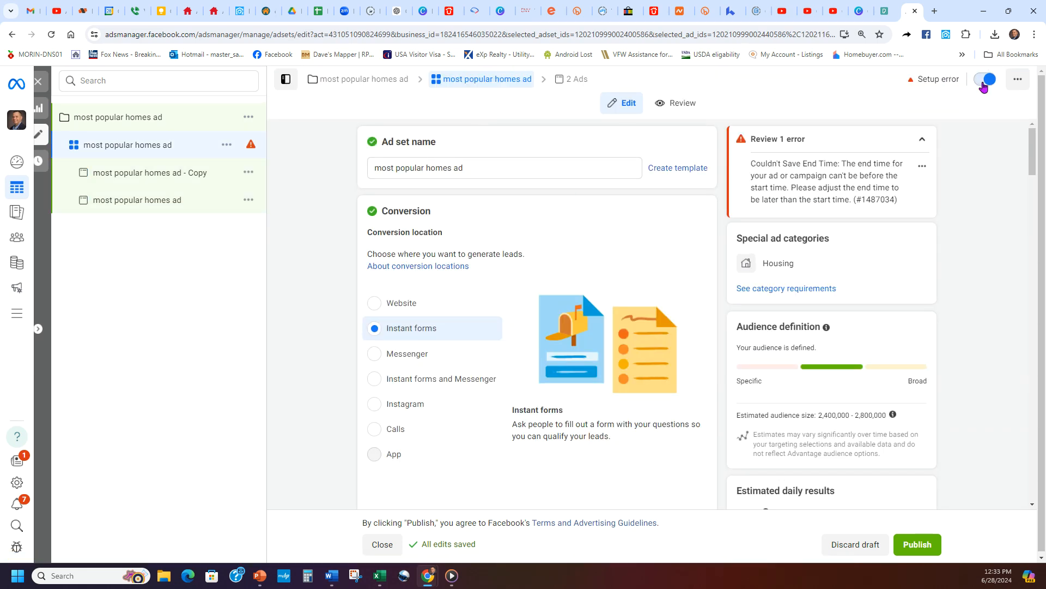
click(361, 79)
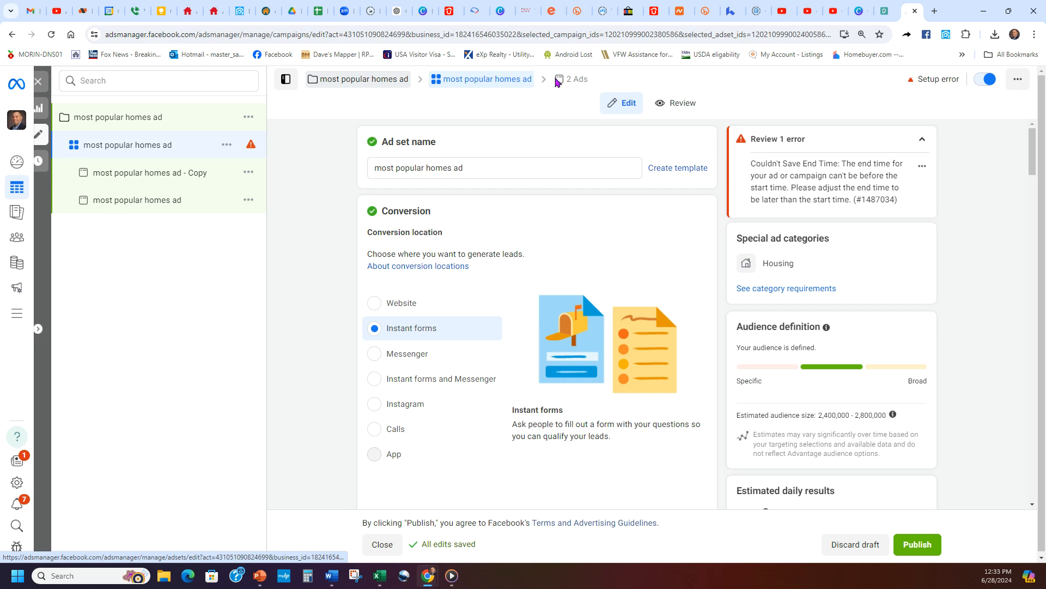
click(504, 82)
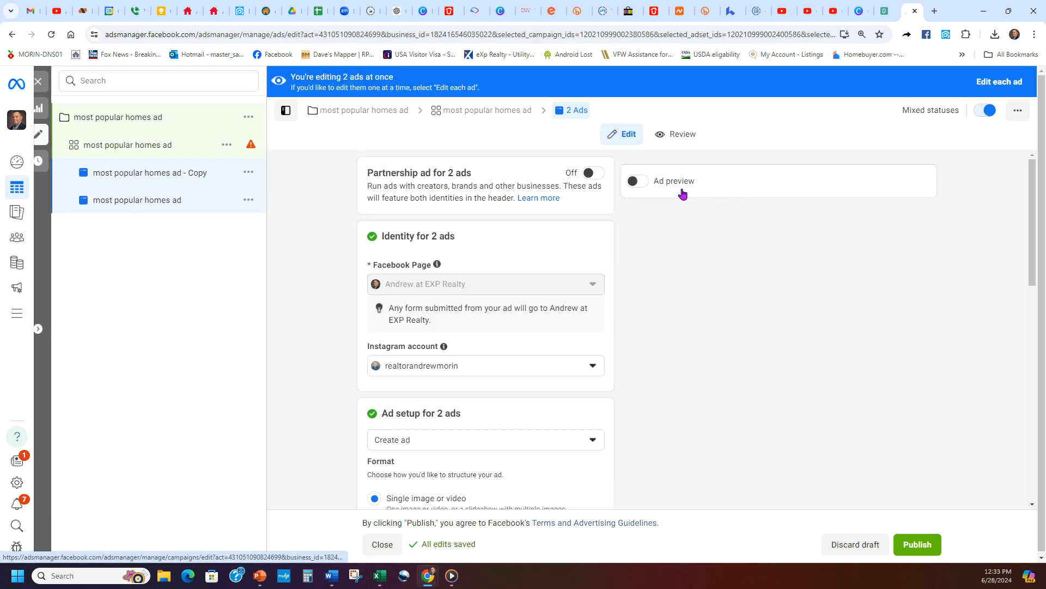
Step: Look at the ad names in the individual ad editor, narrow the selection to the copied ad, and close the editor
click(1003, 81)
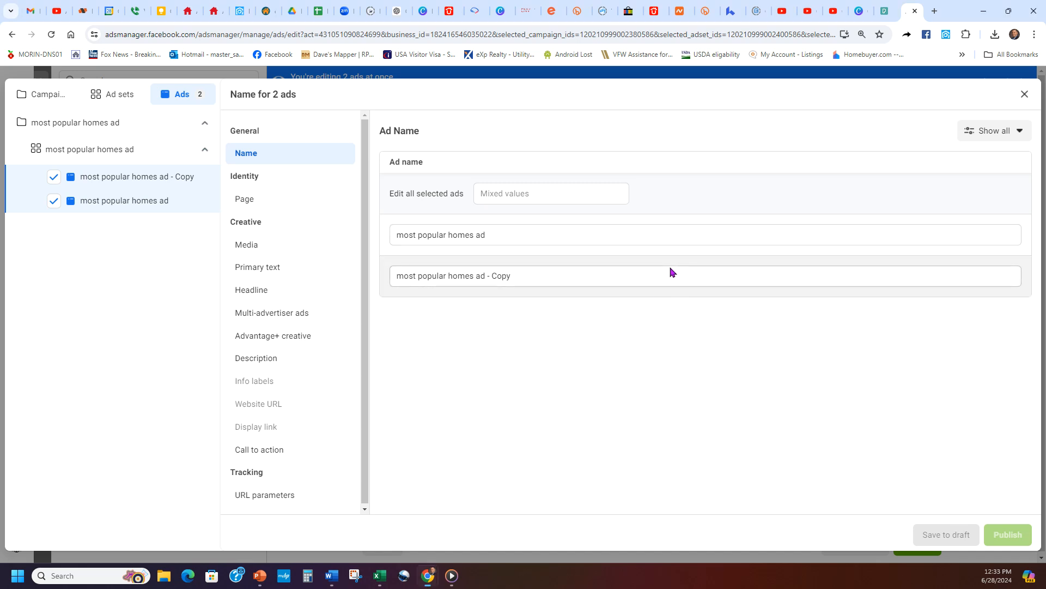
triple_click(521, 276)
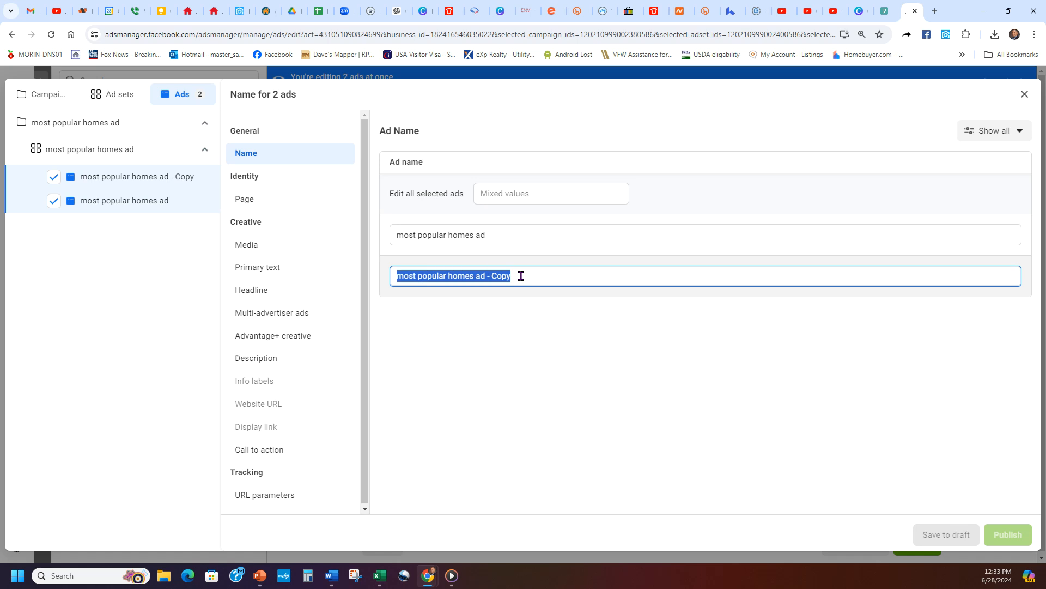
click(590, 352)
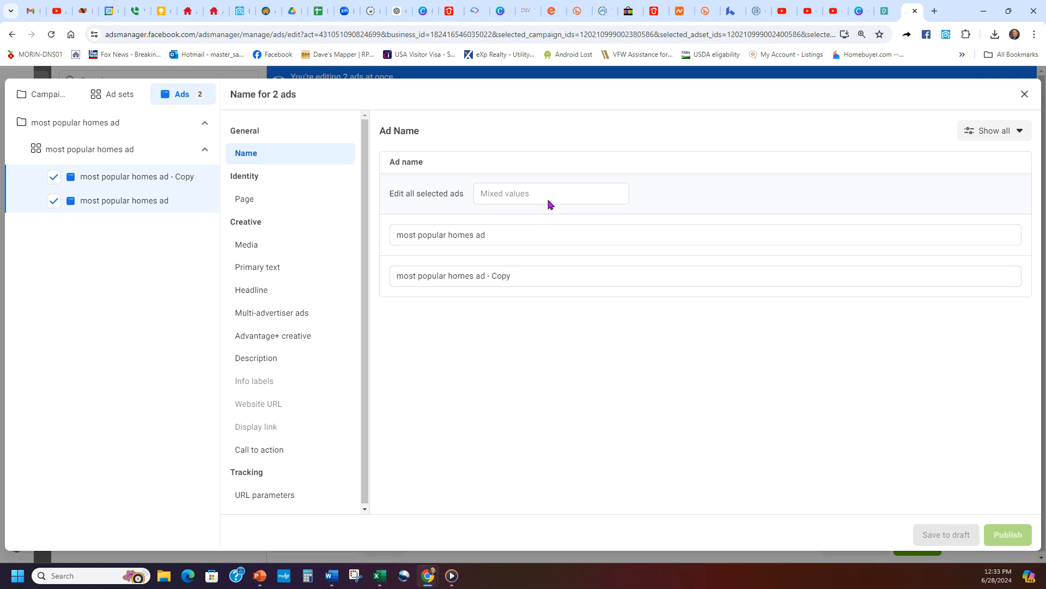
click(53, 200)
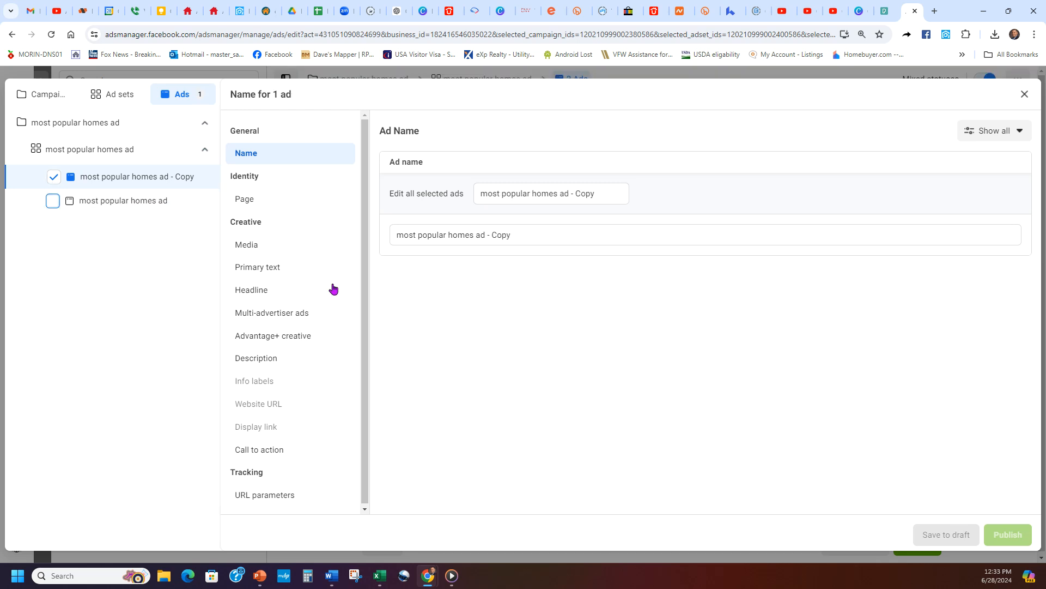
click(658, 229)
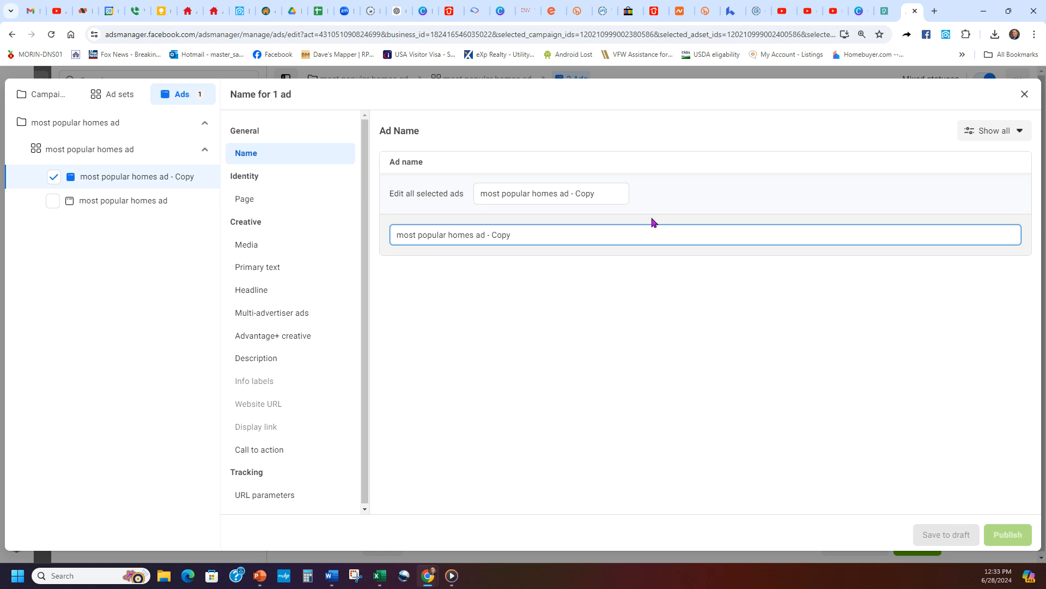
click(489, 281)
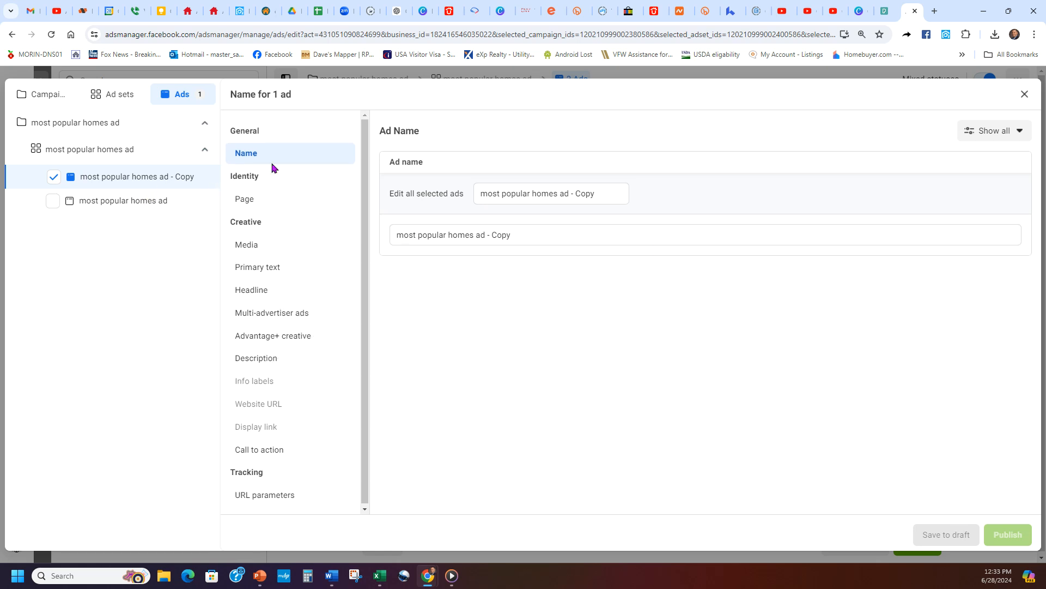
click(1026, 95)
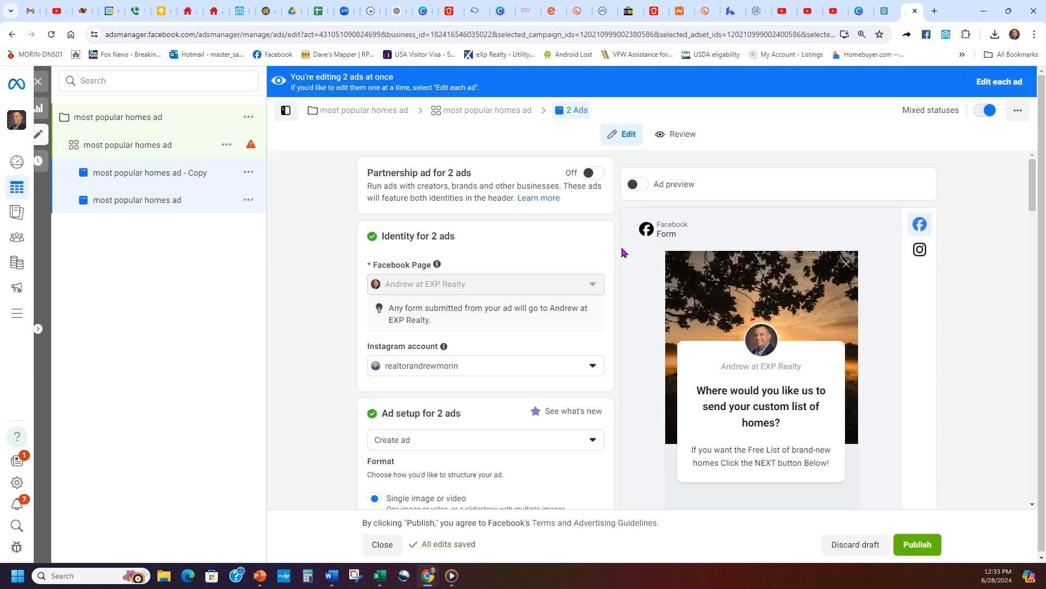
Step: Open the ad set and read its setup error about the end time
click(168, 148)
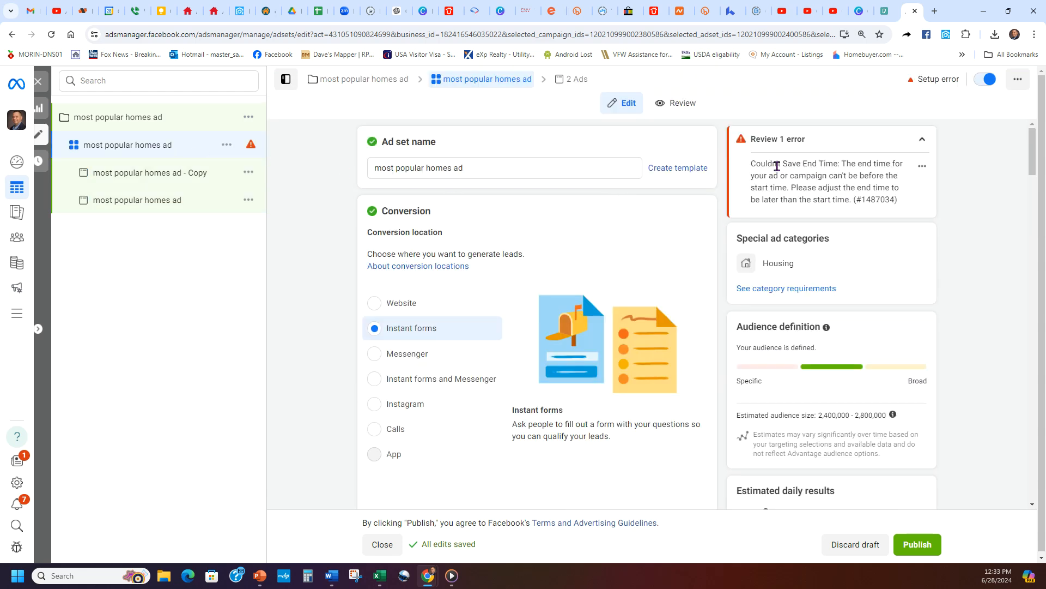
drag(752, 163, 954, 218)
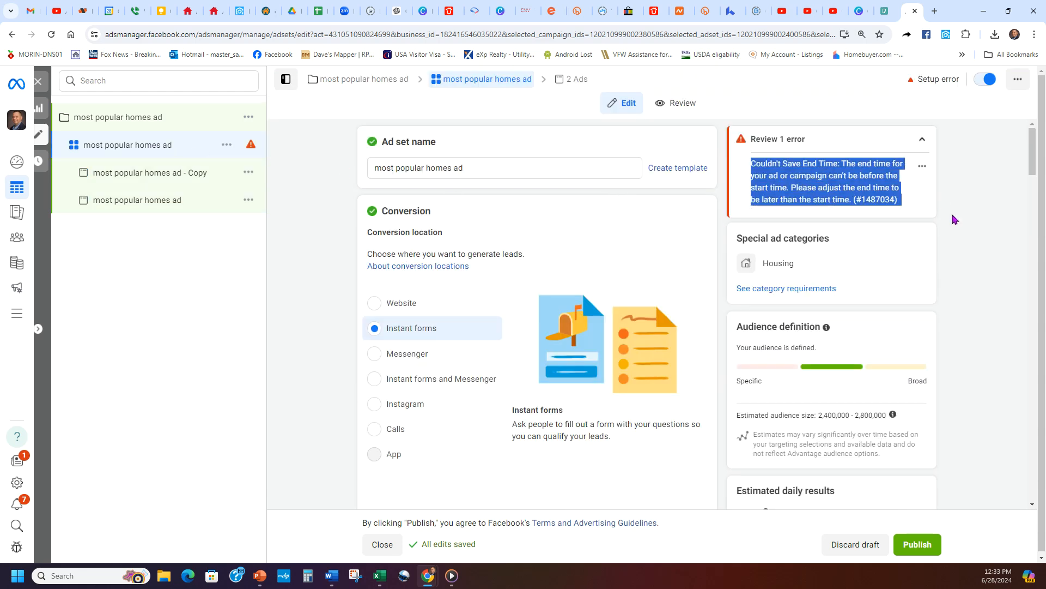
click(488, 79)
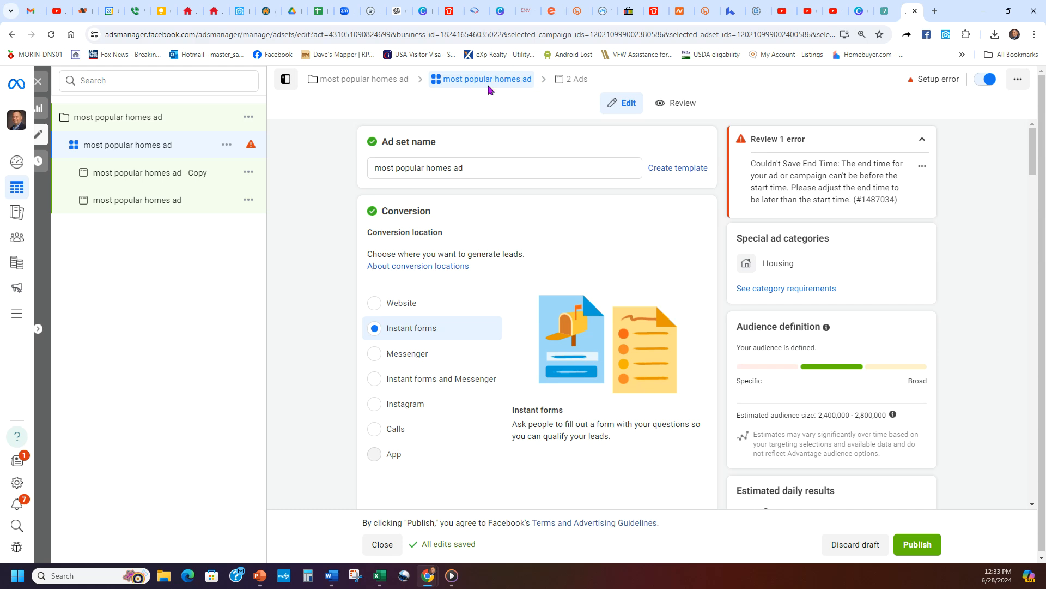
Step: Return to the two ads and review their media, primary text, headline, call to action and selected instant form
click(572, 79)
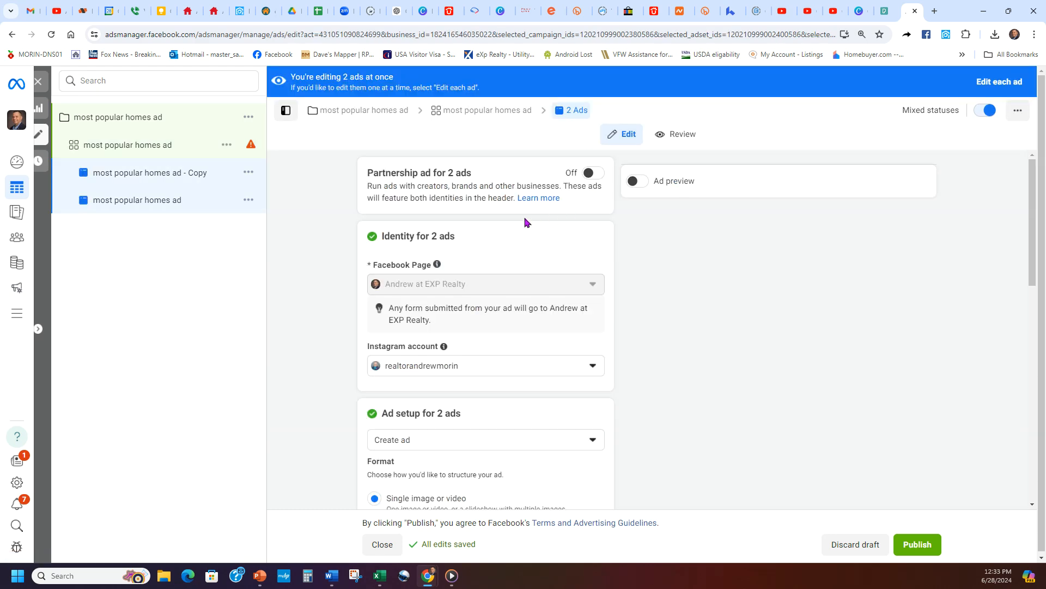
scroll(533, 221, down, 5)
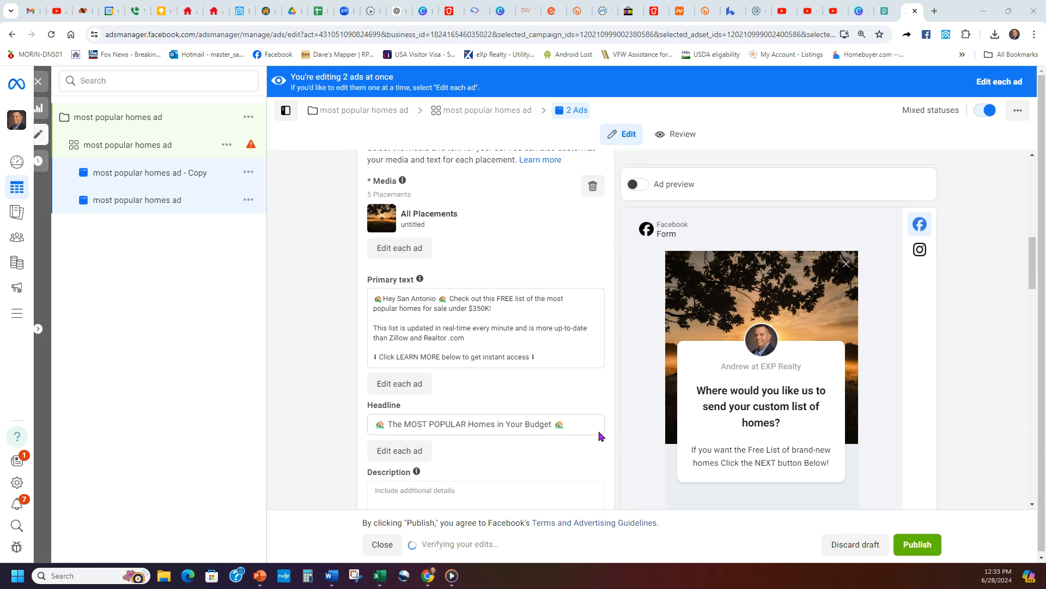
scroll(572, 360, down, 9)
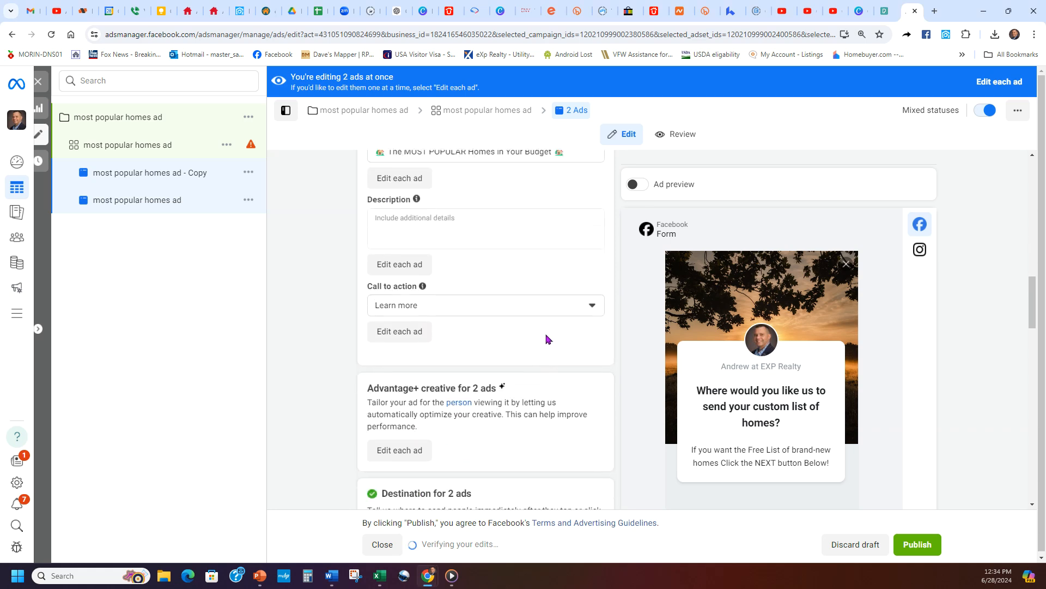
scroll(474, 305, down, 2)
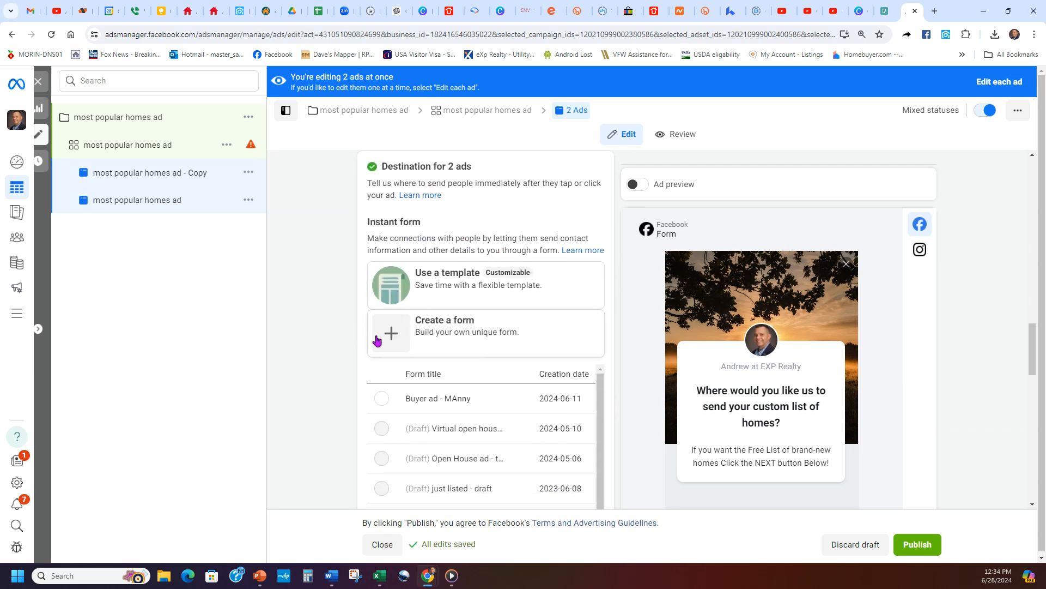
scroll(479, 357, down, 3)
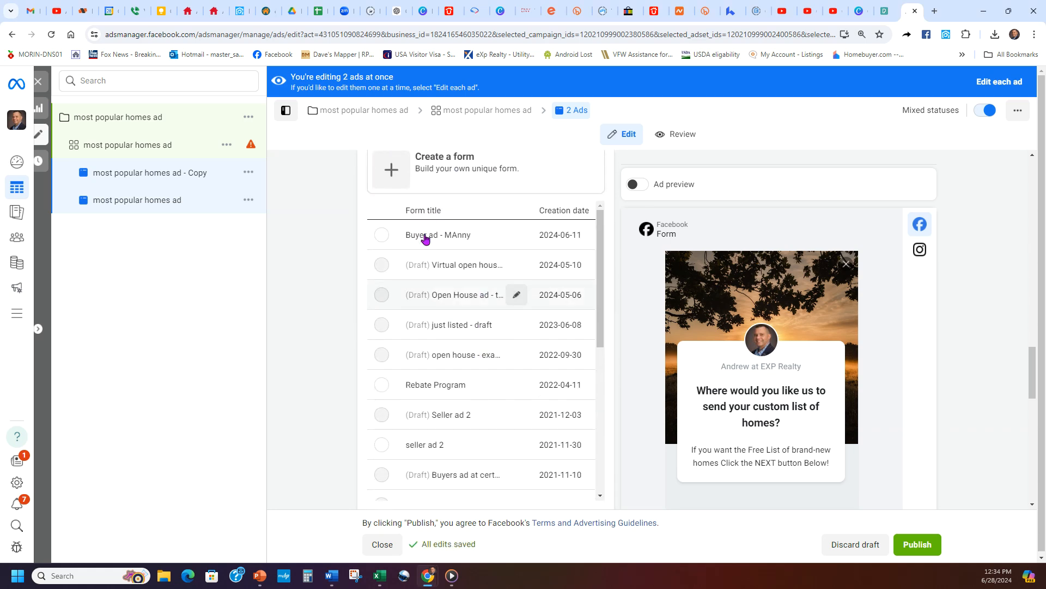
scroll(513, 367, down, 3)
click(504, 379)
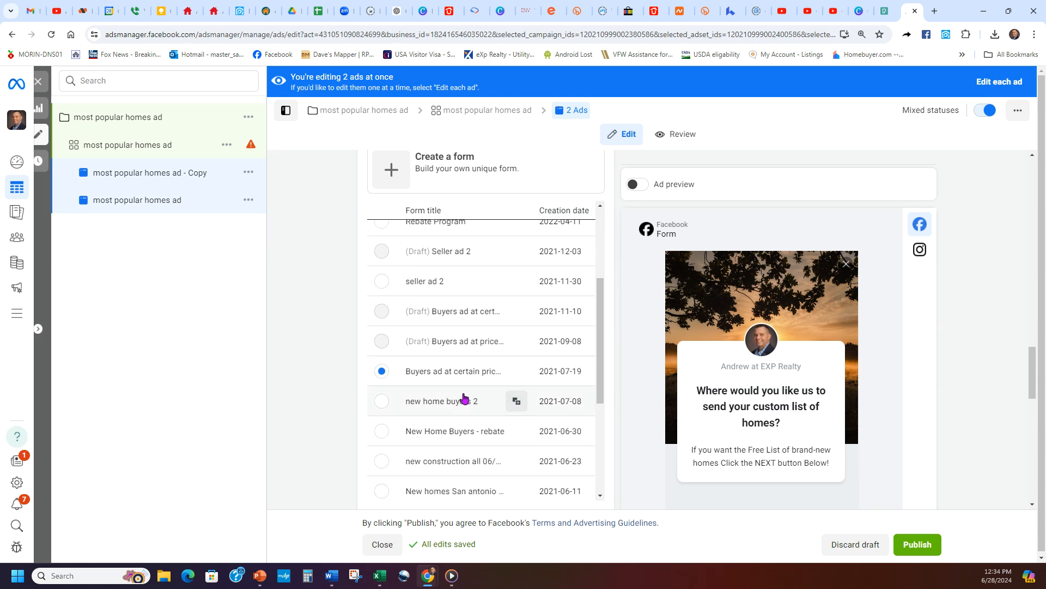
scroll(420, 349, up, 3)
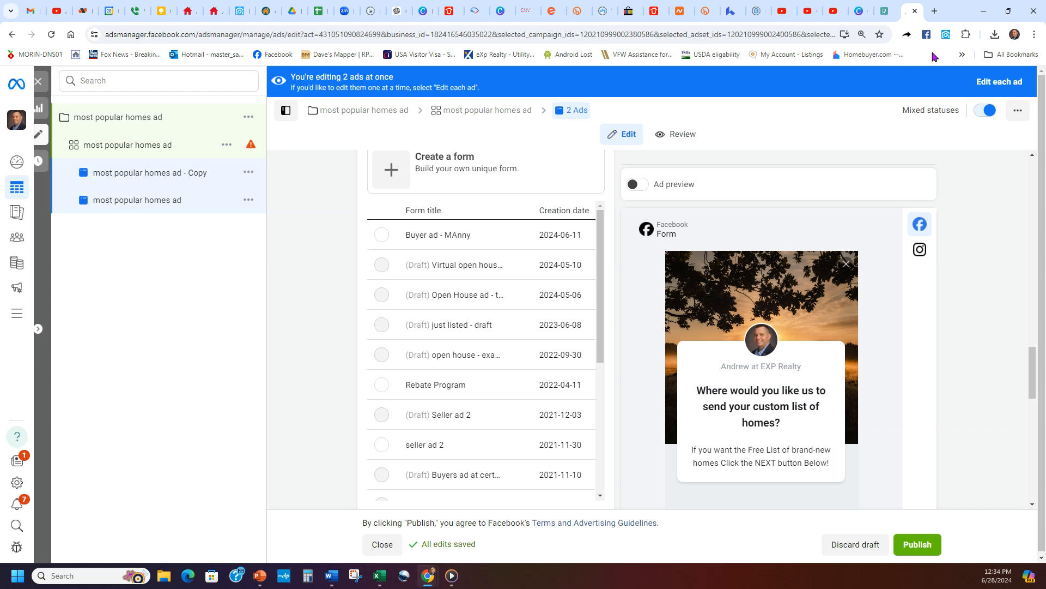
Step: Open Facebook in a new browser tab and go to Ads Manager from the expanded list of shortcuts
click(935, 11)
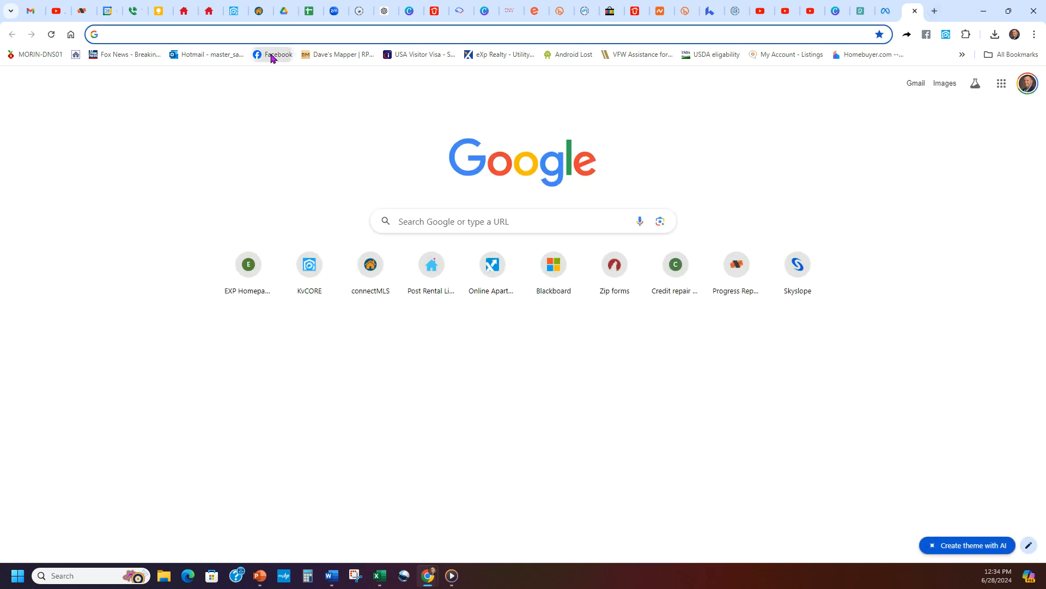
click(271, 54)
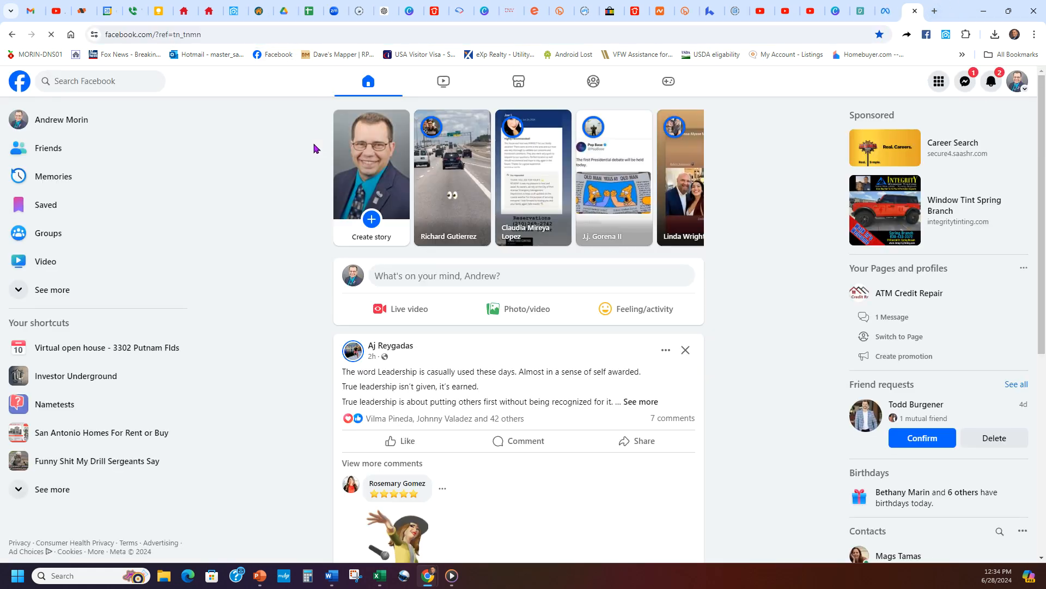
click(83, 289)
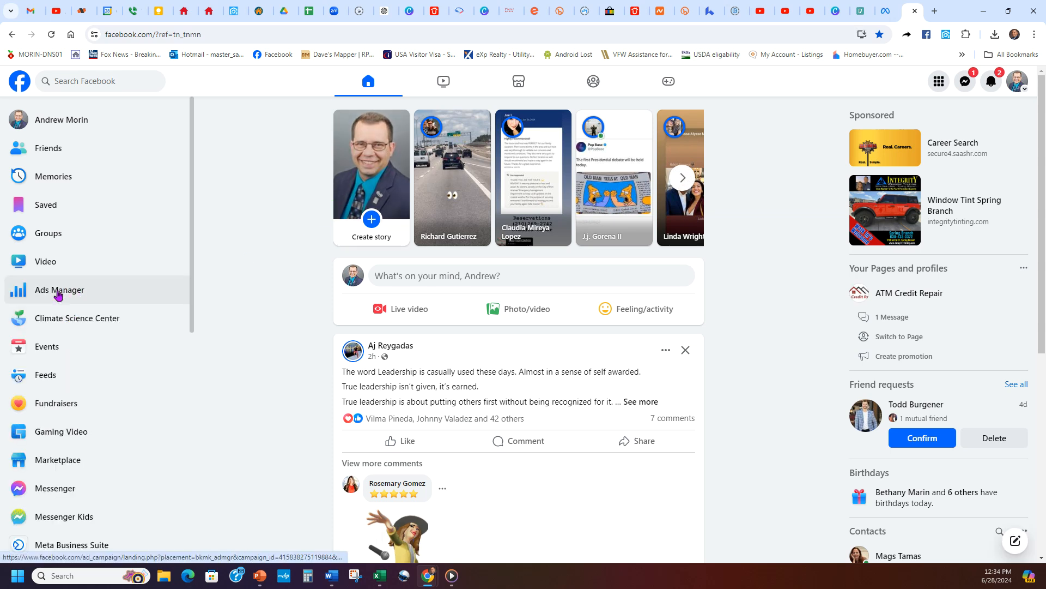
click(58, 292)
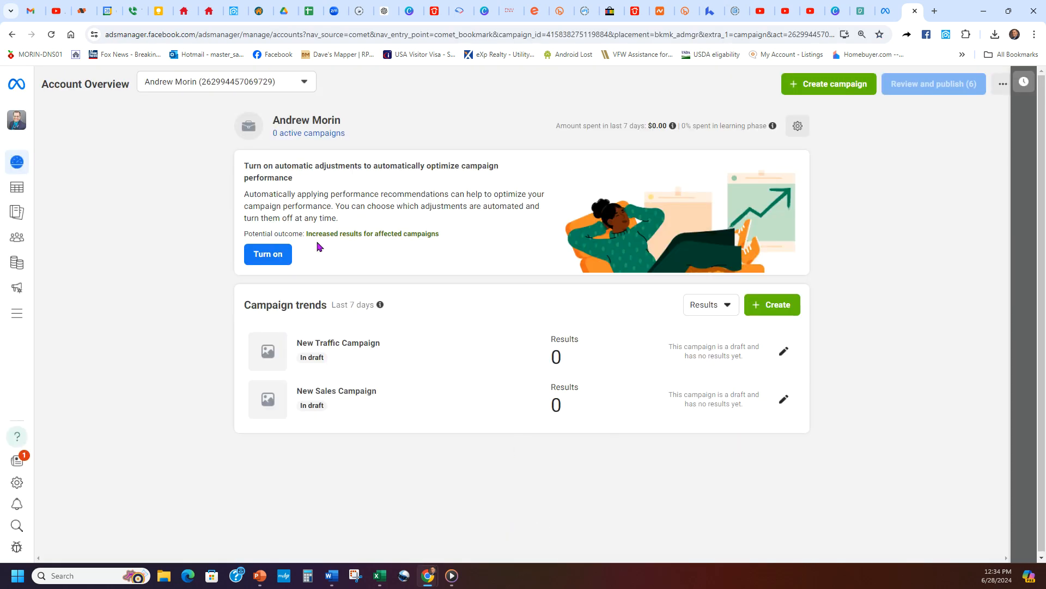
Step: Switch to the Carter TX Realty ad account and open Ads Manager from the full list of tools
click(257, 84)
click(206, 202)
click(213, 148)
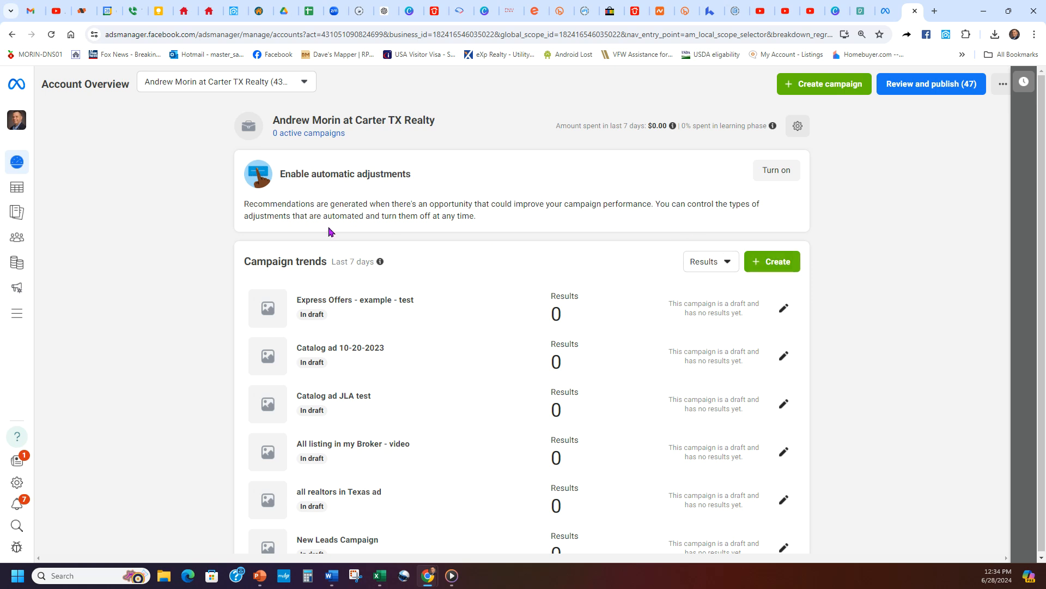
click(16, 313)
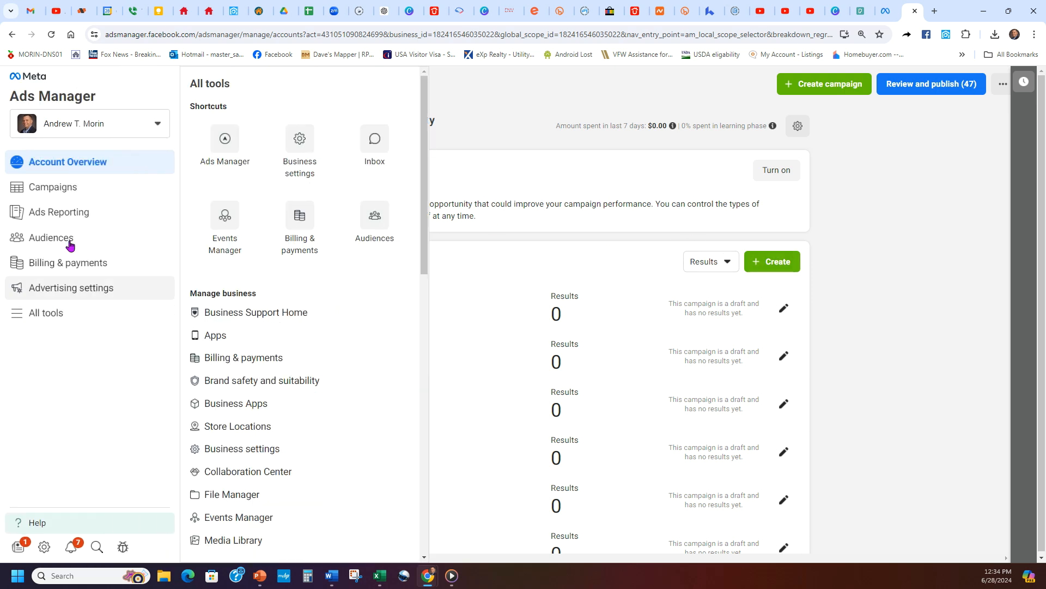
click(225, 149)
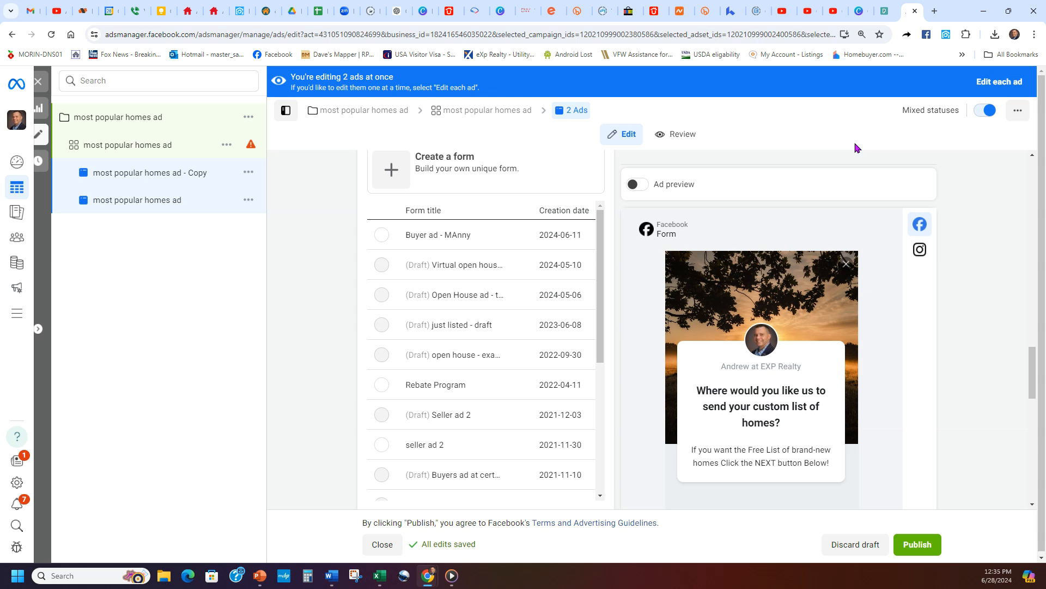
scroll(599, 245, down, 2)
scroll(599, 245, up, 2)
scroll(313, 363, up, 3)
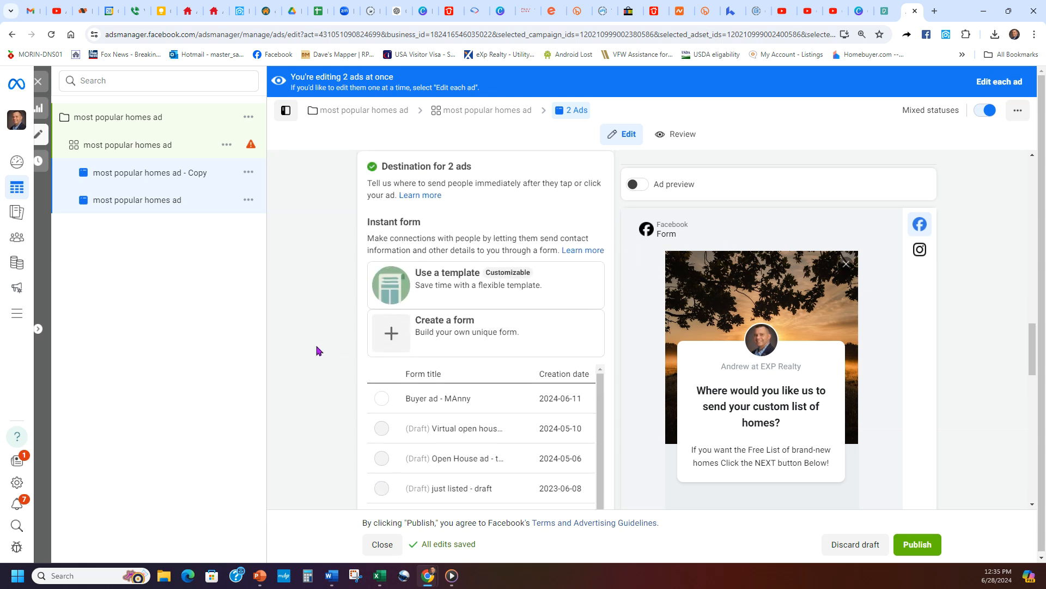